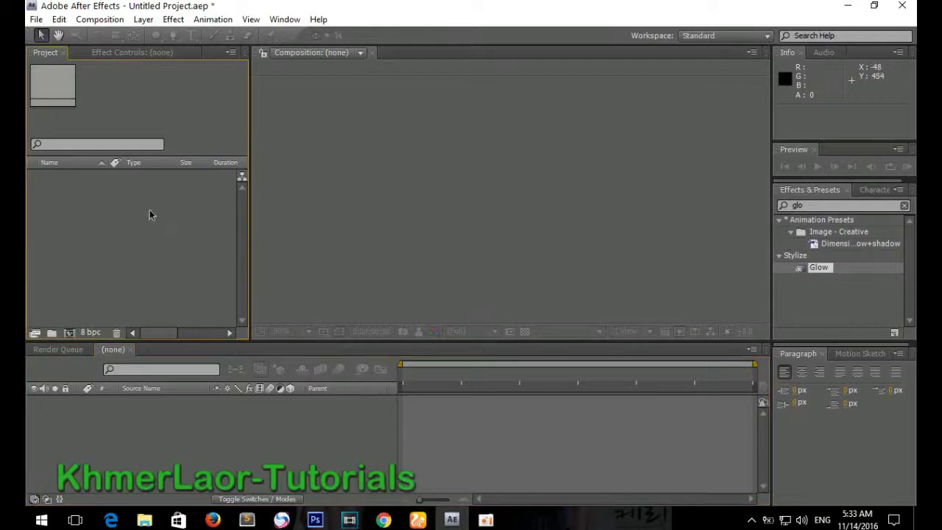
Step: Create Comp 1 at 1920×1080, 30 fps, accepting the default composition settings
{"action": "left_click", "coordinate": [99, 19]}
{"action": "left_click", "coordinate": [124, 37]}
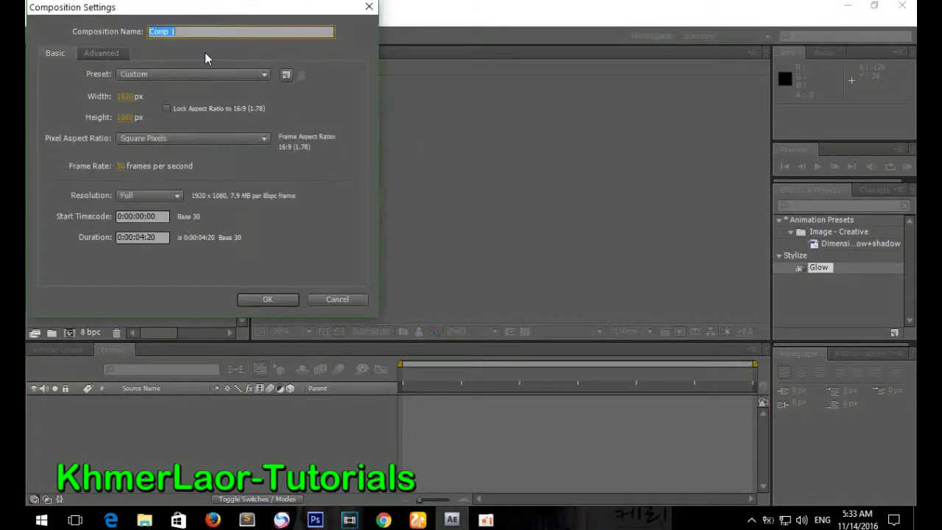
{"action": "key", "text": "Return"}
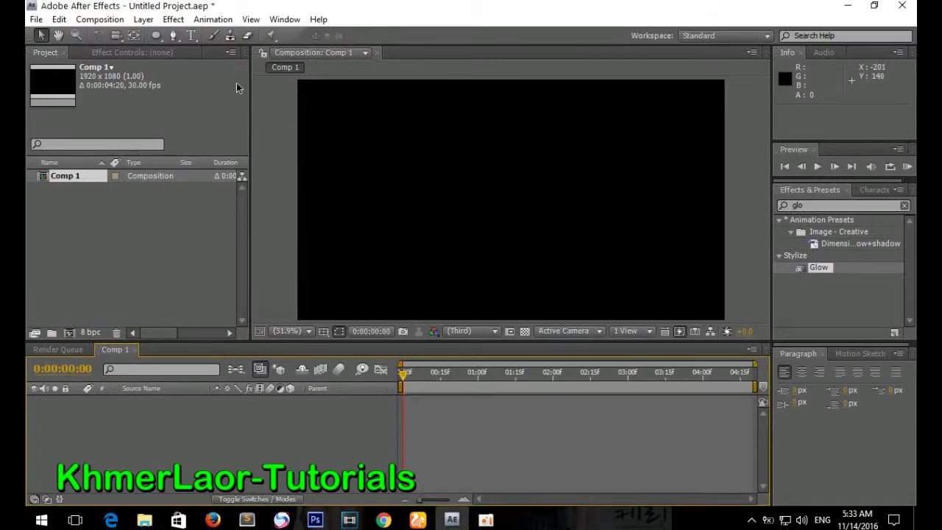
Step: Add a text layer reading 'Welcome' in the composition
{"action": "left_click", "coordinate": [191, 35]}
{"action": "left_click", "coordinate": [392, 188]}
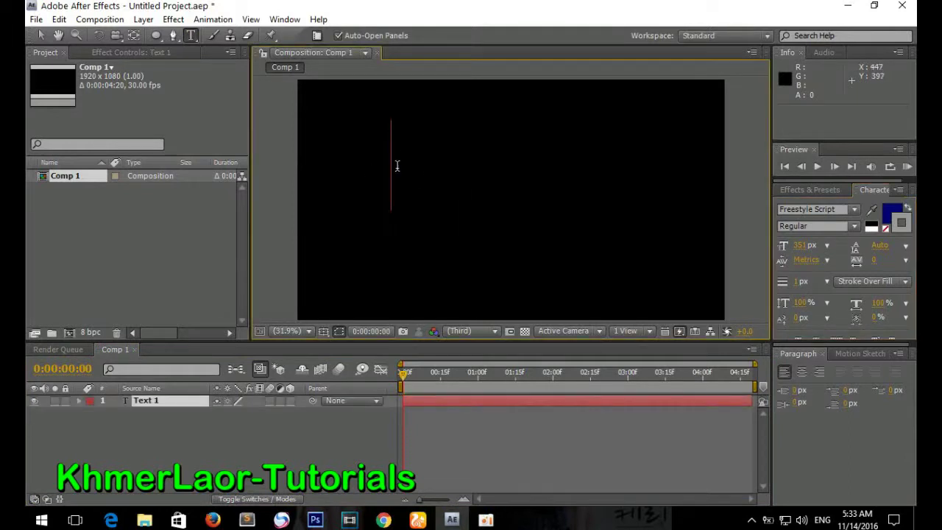
{"action": "type", "text": "Wel"}
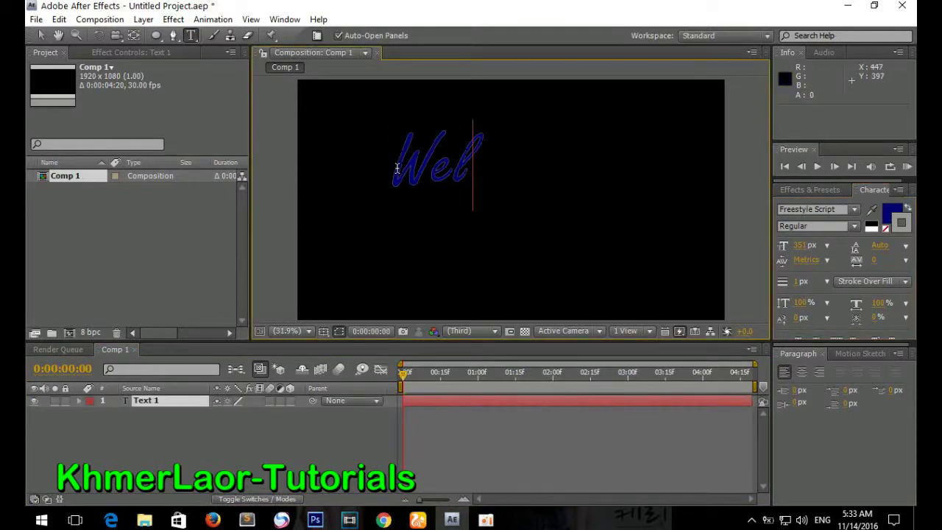
{"action": "type", "text": "l"}
{"action": "key", "text": "BackSpace"}
{"action": "type", "text": "com"}
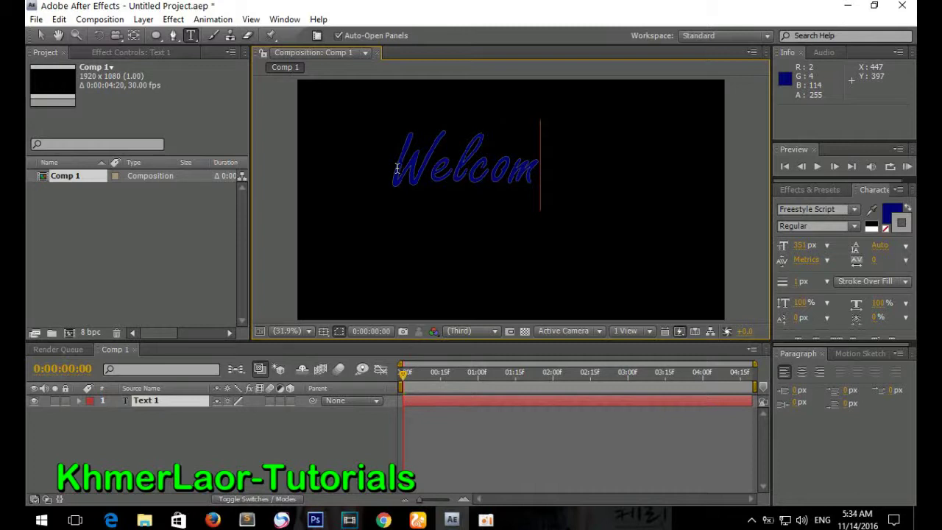
{"action": "type", "text": "e"}
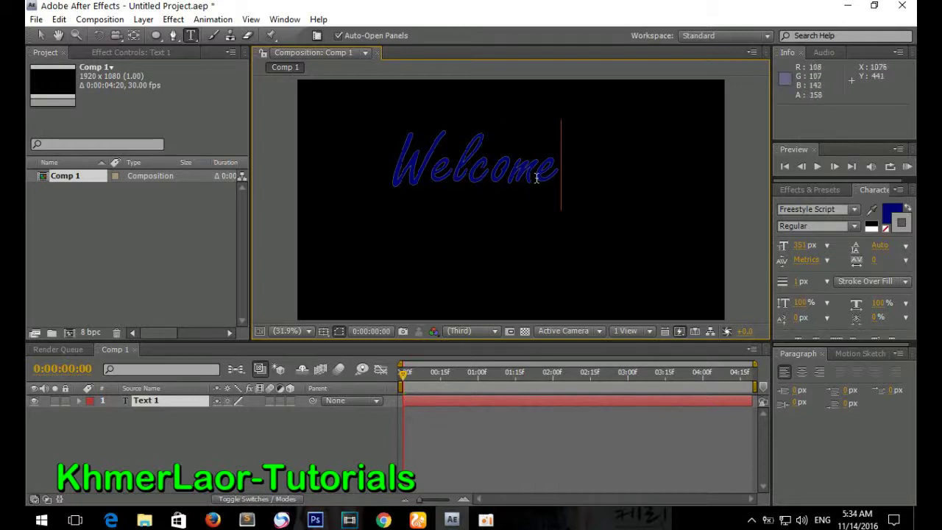
{"action": "left_click_drag", "start_coordinate": [548, 175], "coordinate": [404, 173]}
{"action": "key", "text": "Escape"}
Step: Enlarge the Welcome text to 664 px and reposition it across the frame
{"action": "left_click_drag", "start_coordinate": [800, 245], "coordinate": [897, 246]}
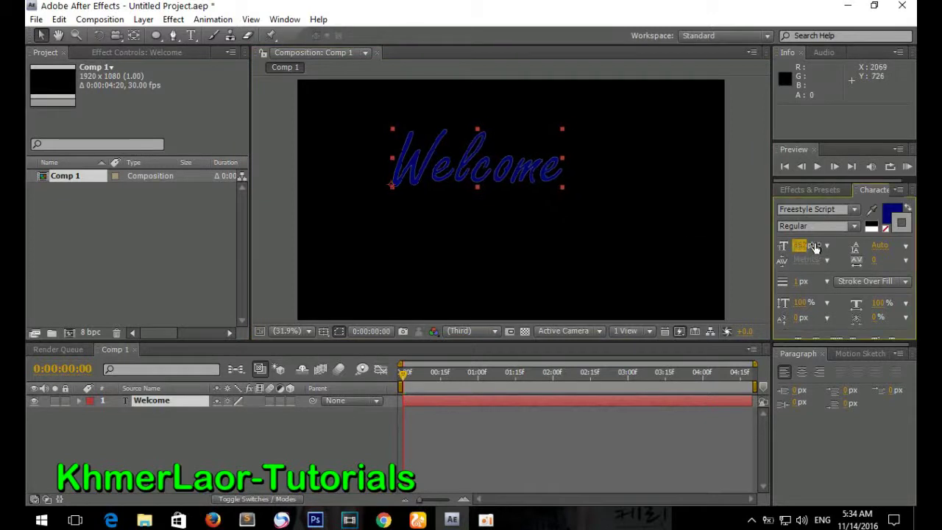
{"action": "left_click_drag", "start_coordinate": [471, 155], "coordinate": [455, 203]}
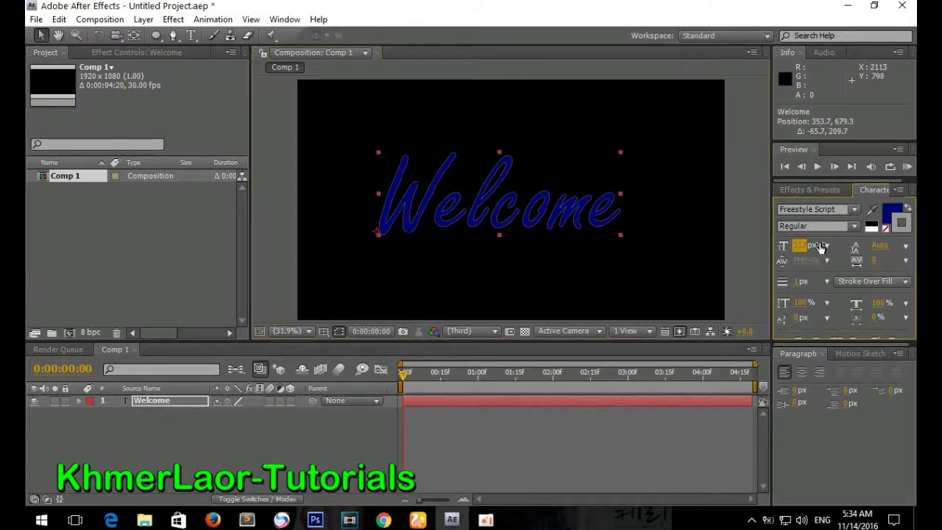
{"action": "left_click_drag", "start_coordinate": [800, 245], "coordinate": [912, 245]}
{"action": "left_click", "coordinate": [414, 187]}
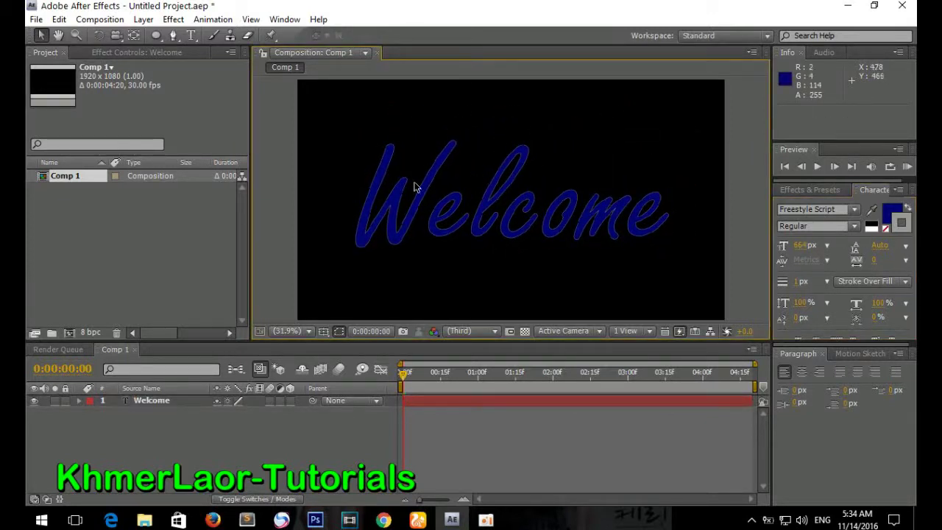
{"action": "left_click", "coordinate": [195, 400]}
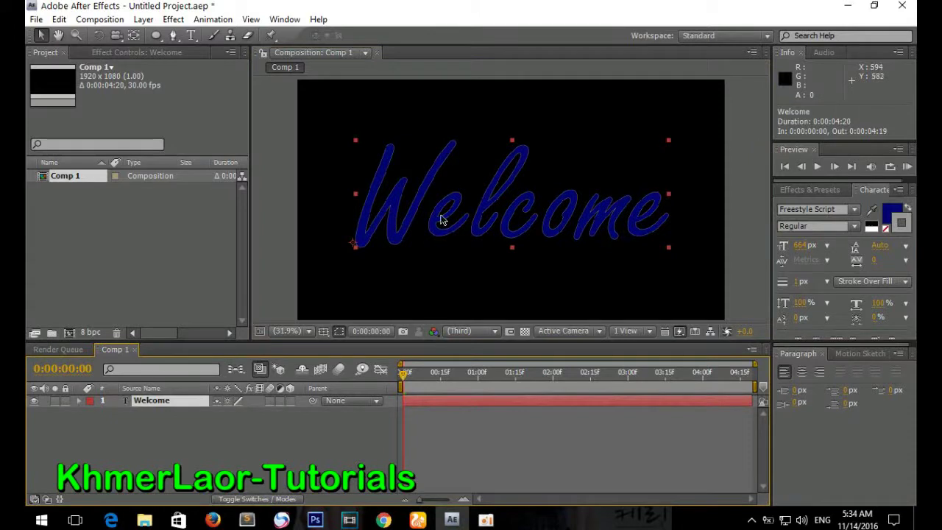
{"action": "left_click", "coordinate": [175, 37]}
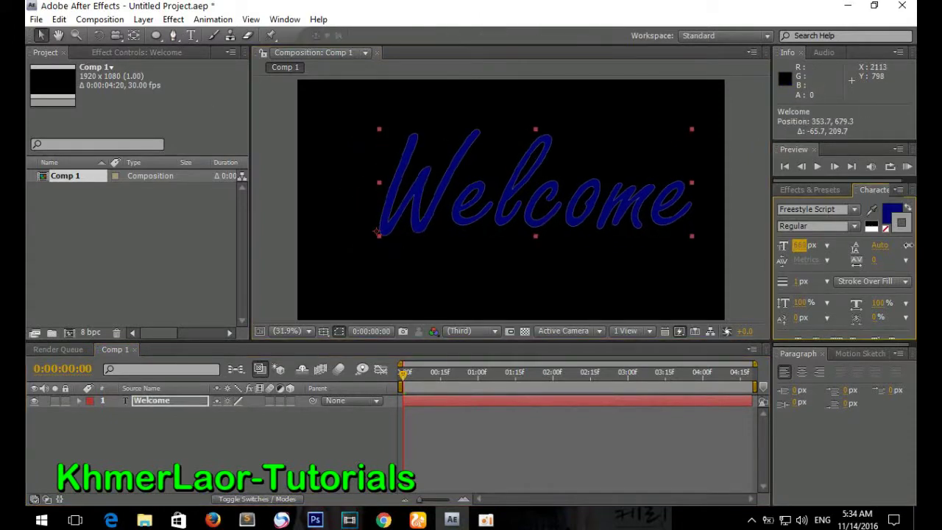
Step: Start Mask 1 on the Welcome layer with curved points tracing the W's first strokes
{"action": "key", "text": "v"}
{"action": "left_click", "coordinate": [176, 410]}
{"action": "left_click", "coordinate": [177, 403]}
{"action": "left_click", "coordinate": [173, 35]}
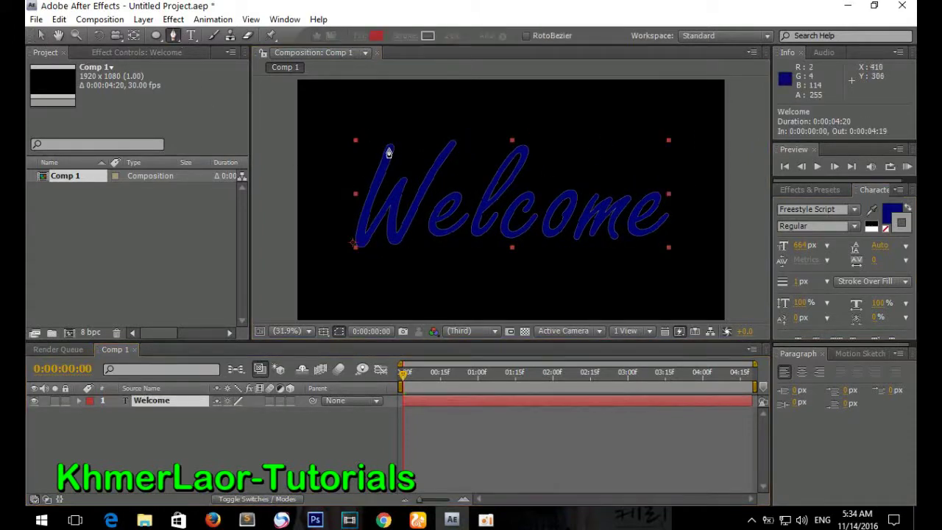
{"action": "left_click", "coordinate": [390, 146]}
{"action": "left_click_drag", "start_coordinate": [363, 253], "coordinate": [455, 127]}
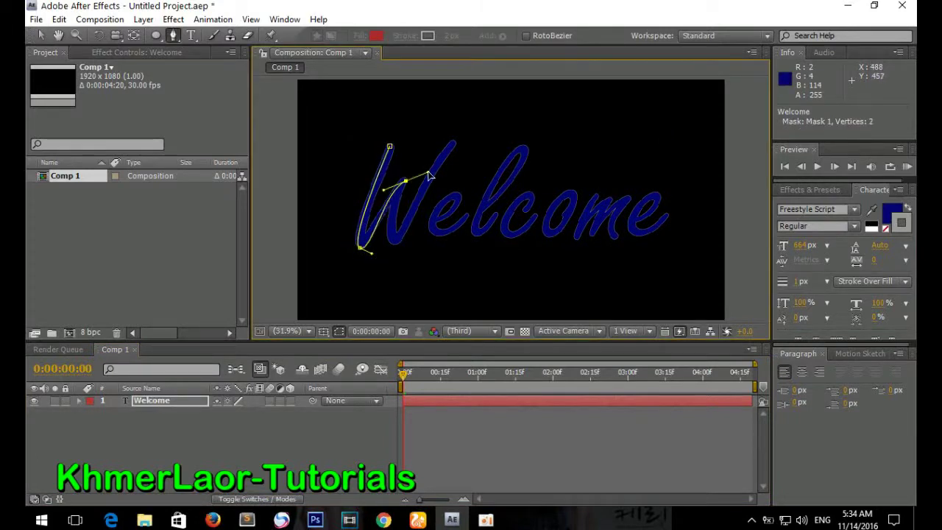
{"action": "mouse_move", "coordinate": [372, 232]}
{"action": "left_mouse_down"}
{"action": "mouse_move", "coordinate": [383, 215]}
{"action": "mouse_move", "coordinate": [422, 248]}
{"action": "left_mouse_up"}
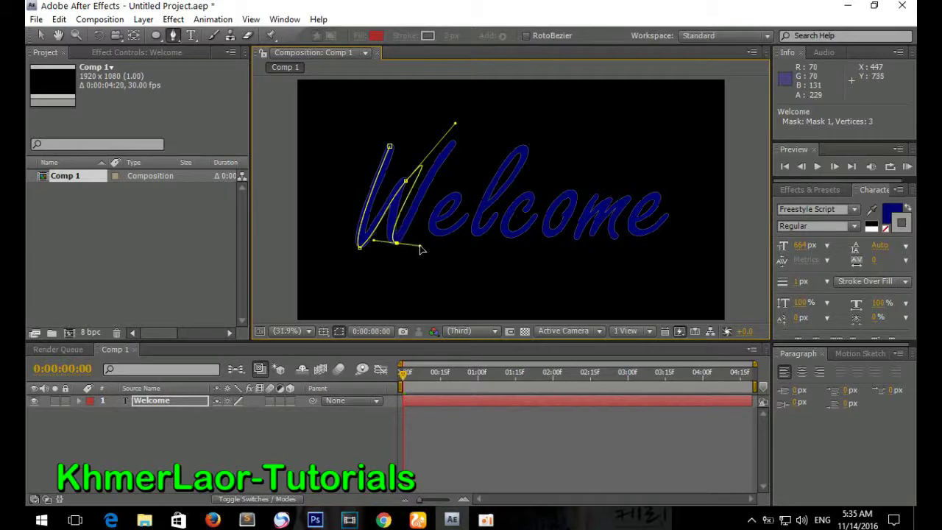
{"action": "left_click_drag", "start_coordinate": [421, 206], "coordinate": [394, 213]}
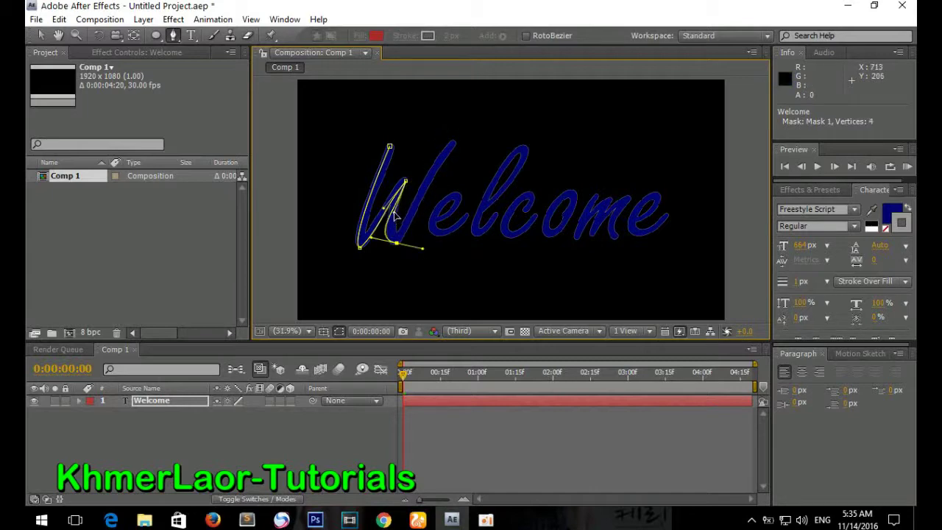
{"action": "left_click_drag", "start_coordinate": [457, 144], "coordinate": [493, 125]}
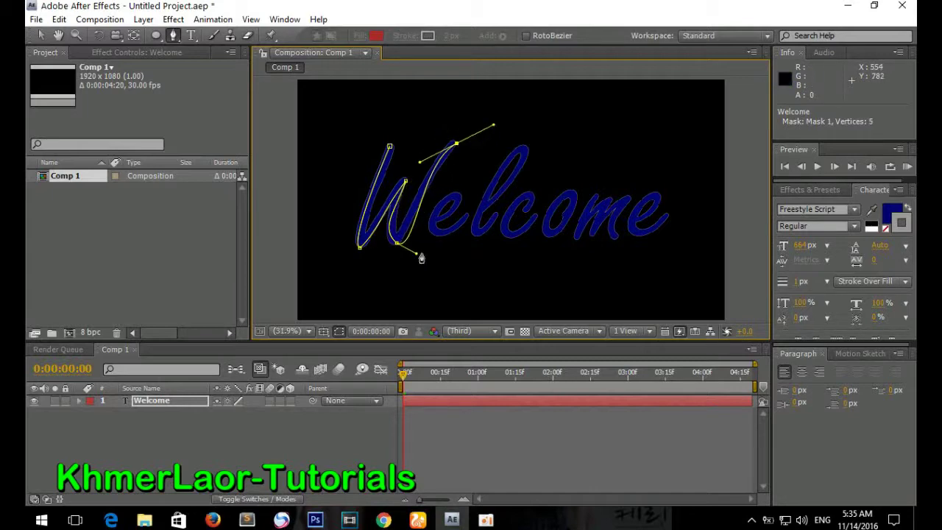
Step: Continue the mask down the W's last stroke, through the e and l, into the c
{"action": "left_click_drag", "start_coordinate": [414, 228], "coordinate": [420, 229]}
{"action": "left_click_drag", "start_coordinate": [423, 169], "coordinate": [425, 178]}
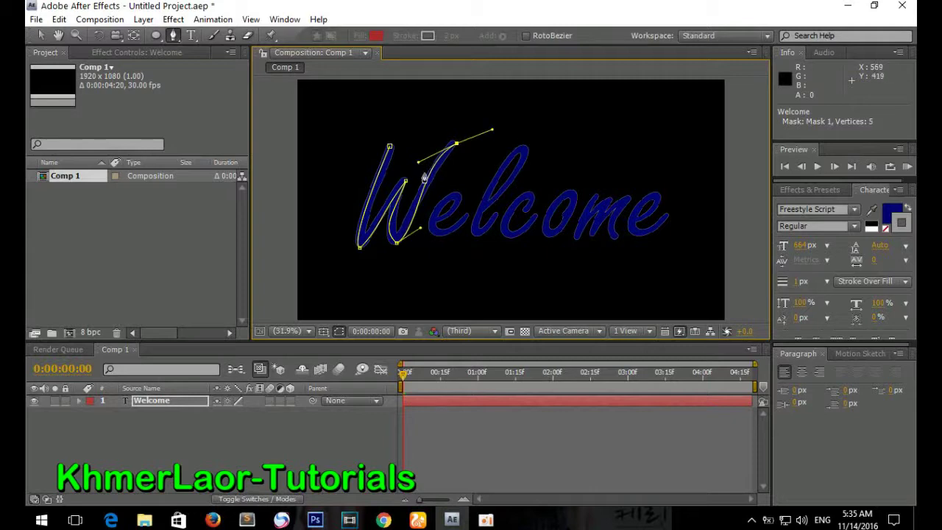
{"action": "left_click_drag", "start_coordinate": [438, 219], "coordinate": [450, 229]}
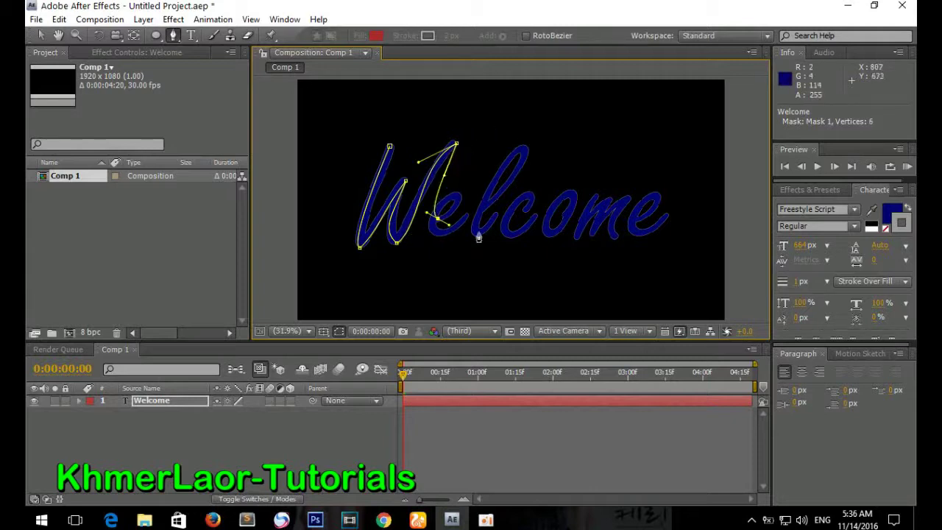
{"action": "left_click", "coordinate": [453, 200]}
{"action": "mouse_move", "coordinate": [437, 237]}
{"action": "left_mouse_down"}
{"action": "mouse_move", "coordinate": [456, 245]}
{"action": "mouse_move", "coordinate": [481, 206]}
{"action": "mouse_move", "coordinate": [489, 211]}
{"action": "left_mouse_up"}
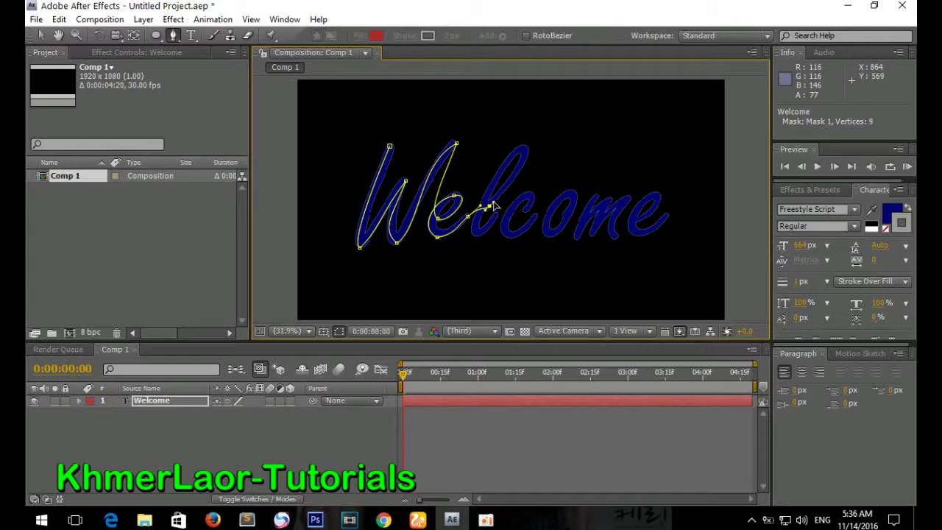
{"action": "left_click", "coordinate": [518, 149]}
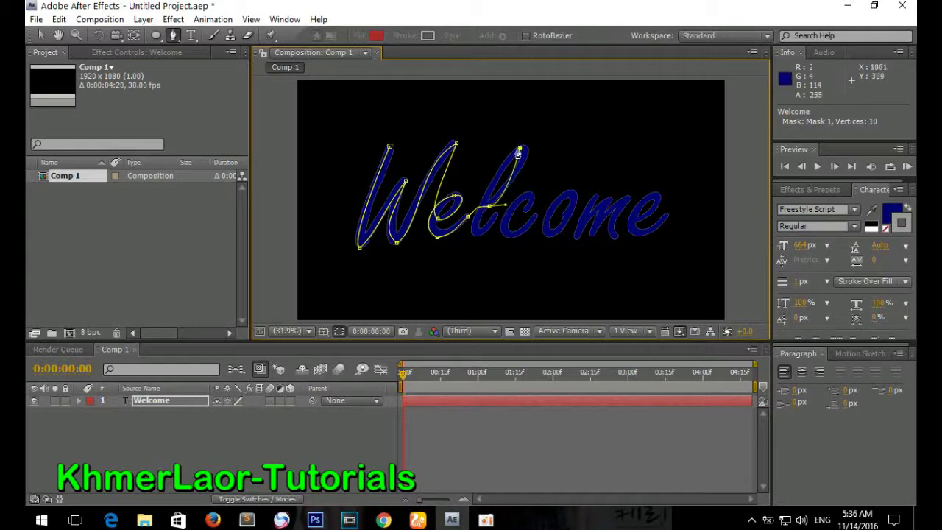
{"action": "left_click_drag", "start_coordinate": [476, 237], "coordinate": [500, 240]}
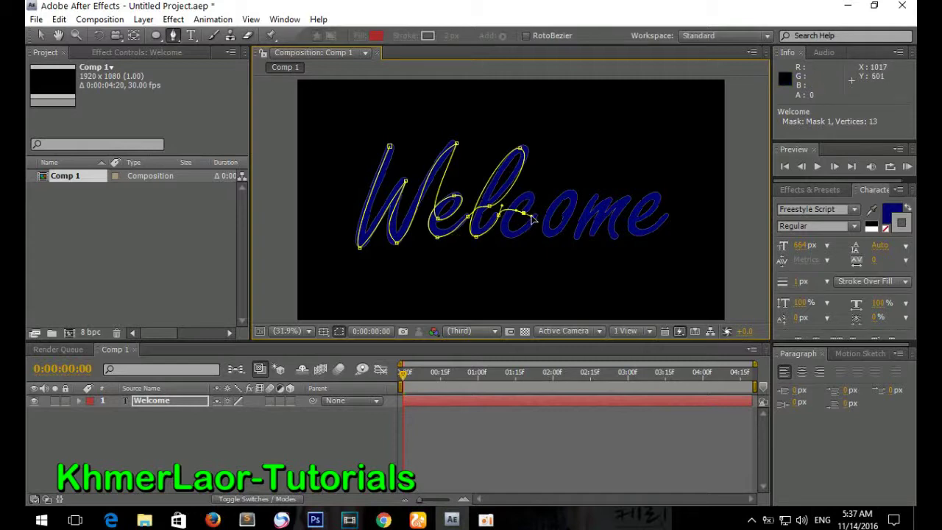
{"action": "left_click", "coordinate": [531, 217]}
Step: Extend Mask 1 around the c with curved points
{"action": "scroll", "coordinate": [512, 210], "scroll_direction": "up", "scroll_amount": 2}
{"action": "scroll", "coordinate": [506, 221], "scroll_direction": "up", "scroll_amount": 1}
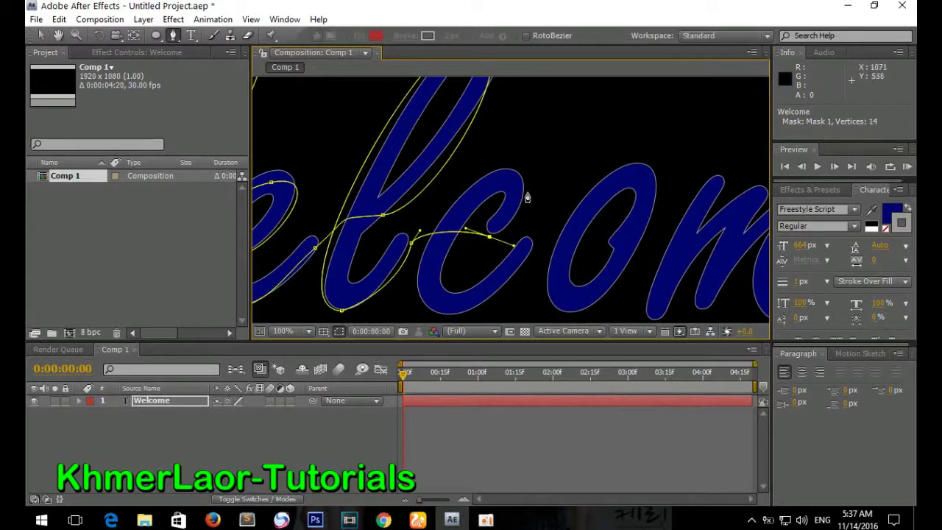
{"action": "left_click_drag", "start_coordinate": [490, 177], "coordinate": [435, 213]}
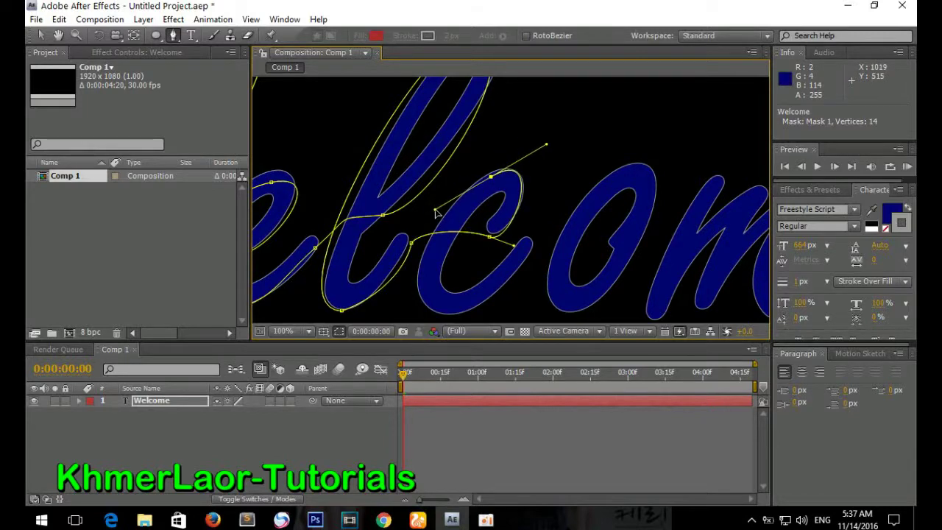
{"action": "left_click_drag", "start_coordinate": [450, 313], "coordinate": [512, 314]}
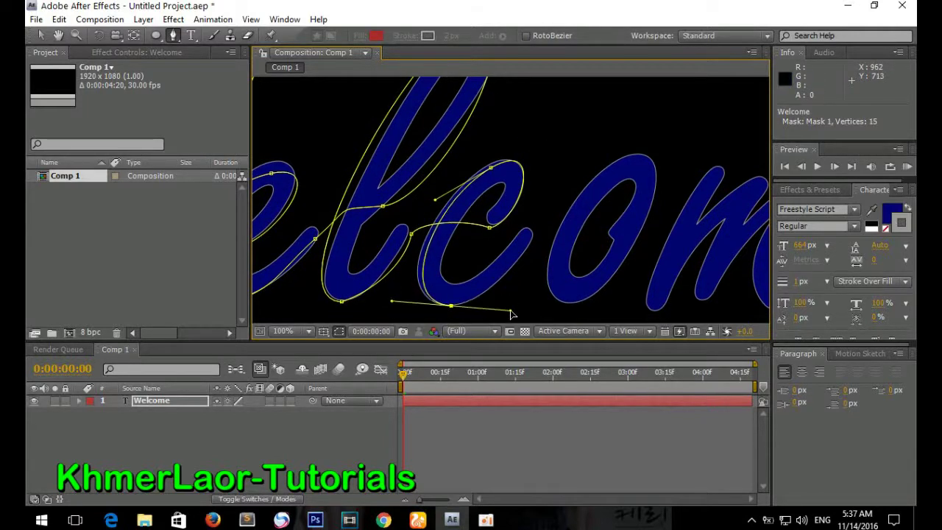
{"action": "left_click_drag", "start_coordinate": [534, 229], "coordinate": [568, 211]}
{"action": "mouse_move", "coordinate": [512, 306]}
{"action": "left_mouse_down"}
{"action": "mouse_move", "coordinate": [495, 293]}
{"action": "mouse_move", "coordinate": [519, 252]}
{"action": "left_mouse_up"}
Step: Trace the o's loop with curved mask points, undoing the stray ones
{"action": "left_click_drag", "start_coordinate": [610, 222], "coordinate": [643, 222]}
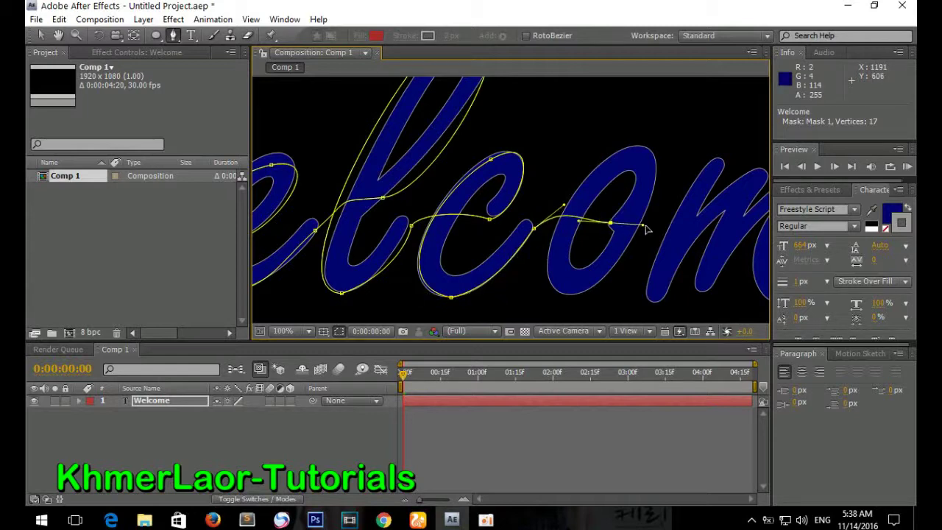
{"action": "mouse_move", "coordinate": [608, 185]}
{"action": "left_mouse_down"}
{"action": "mouse_move", "coordinate": [651, 133]}
{"action": "mouse_move", "coordinate": [660, 147]}
{"action": "left_mouse_up"}
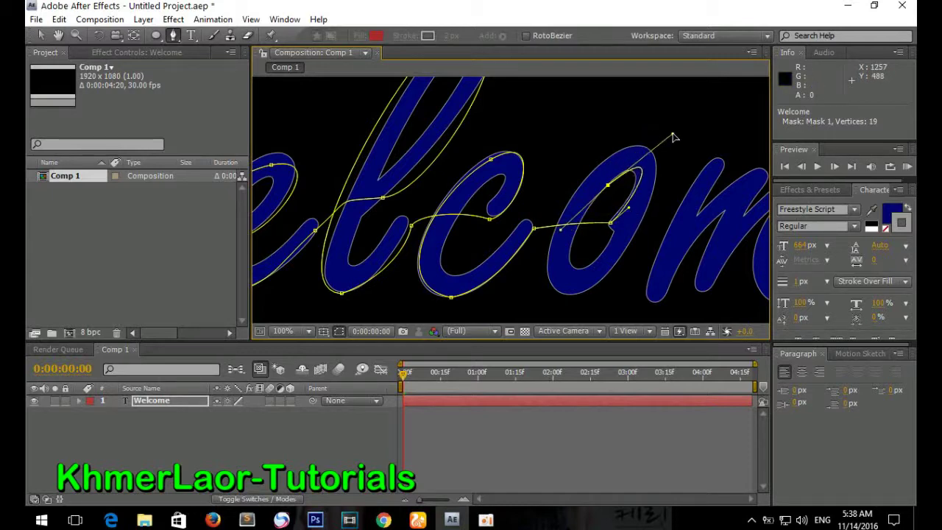
{"action": "left_click_drag", "start_coordinate": [660, 147], "coordinate": [699, 143]}
{"action": "left_click_drag", "start_coordinate": [632, 223], "coordinate": [635, 221]}
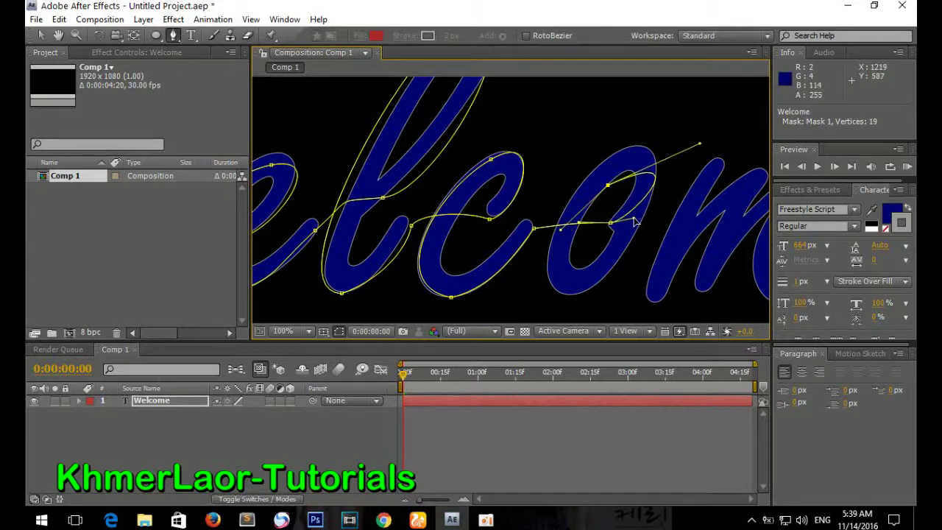
{"action": "left_click", "coordinate": [607, 186], "text": "alt"}
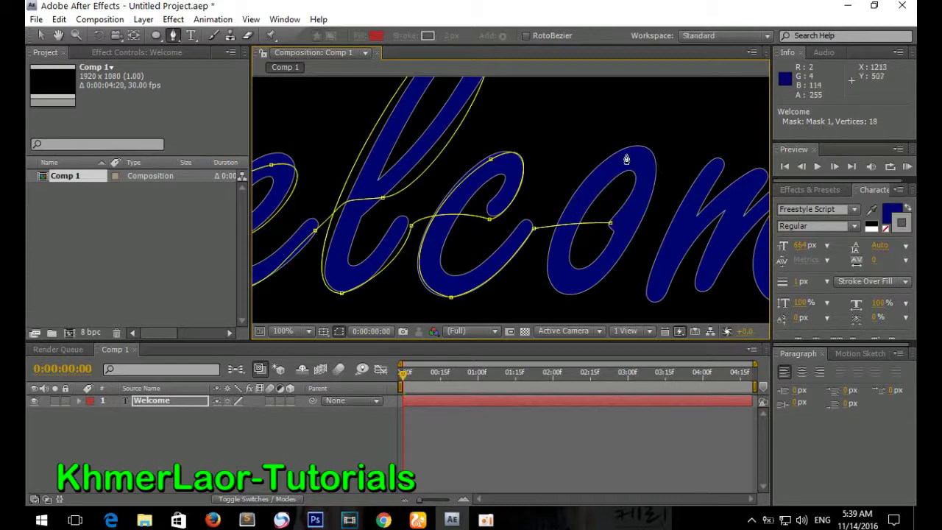
{"action": "key", "text": "ctrl+z"}
{"action": "key", "text": "ctrl+z"}
{"action": "key", "text": "ctrl+z"}
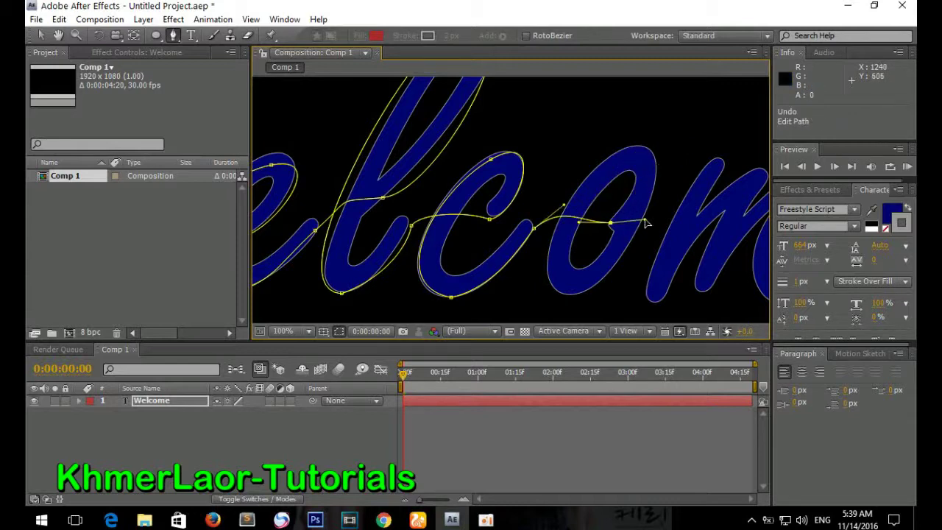
{"action": "left_click_drag", "start_coordinate": [617, 153], "coordinate": [684, 125]}
{"action": "left_click_drag", "start_coordinate": [562, 294], "coordinate": [593, 297]}
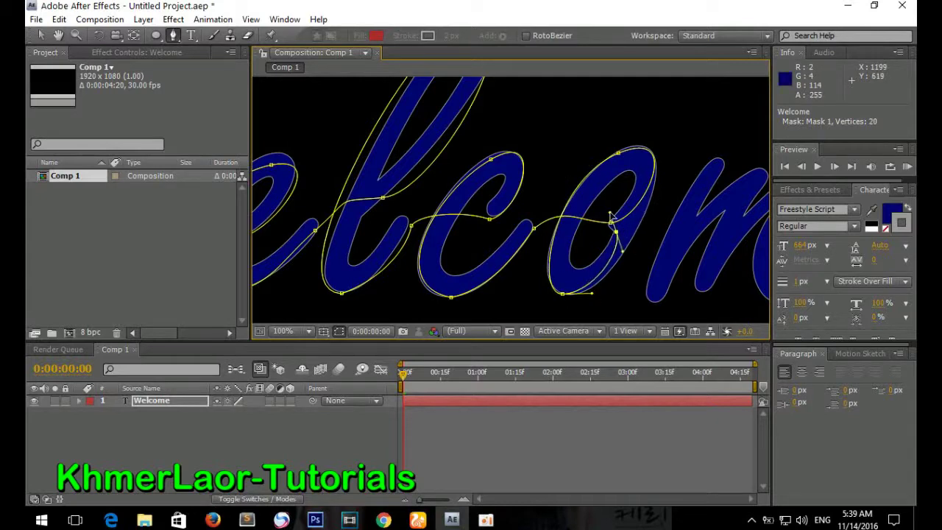
{"action": "key", "text": "ctrl+z"}
{"action": "left_click_drag", "start_coordinate": [646, 202], "coordinate": [657, 147]}
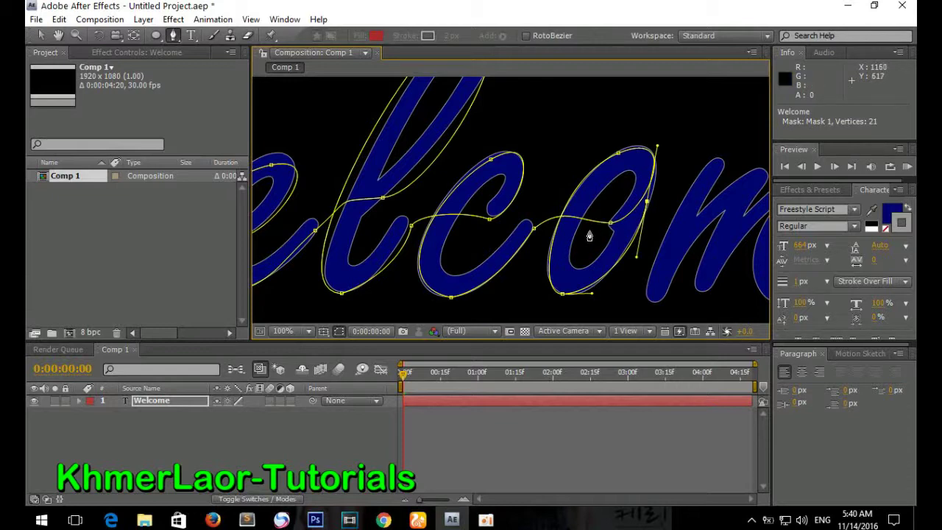
{"action": "left_click", "coordinate": [652, 181]}
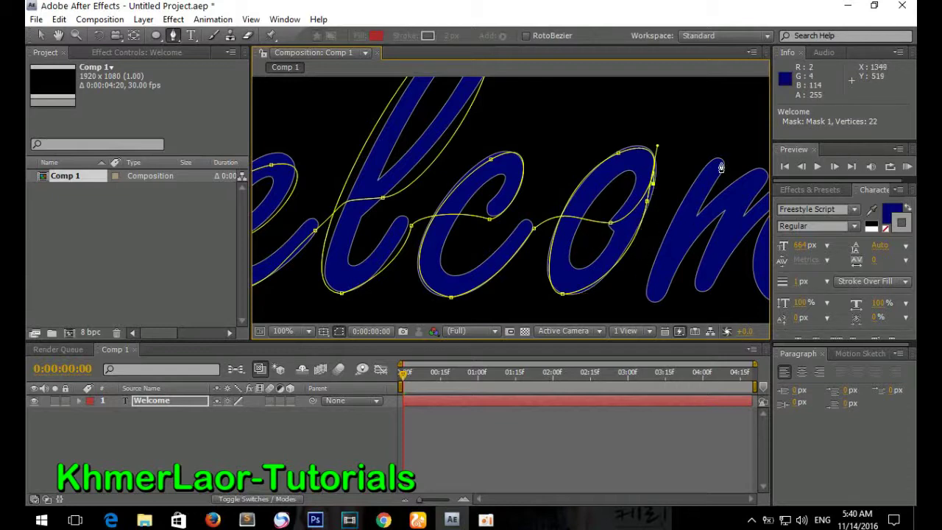
Step: Continue Mask 1 across the humps and base of the m
{"action": "left_click_drag", "start_coordinate": [721, 160], "coordinate": [756, 169]}
{"action": "left_click_drag", "start_coordinate": [654, 303], "coordinate": [689, 299]}
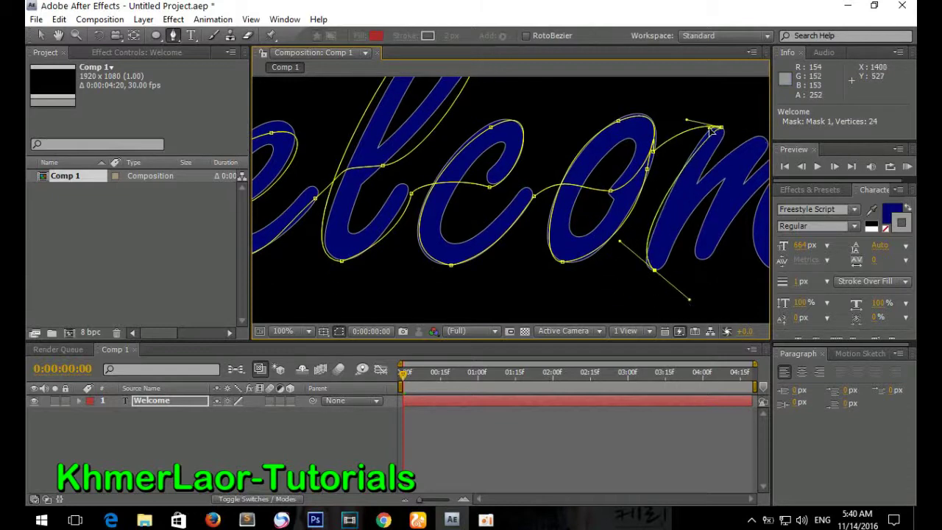
{"action": "left_click_drag", "start_coordinate": [758, 138], "coordinate": [717, 134]}
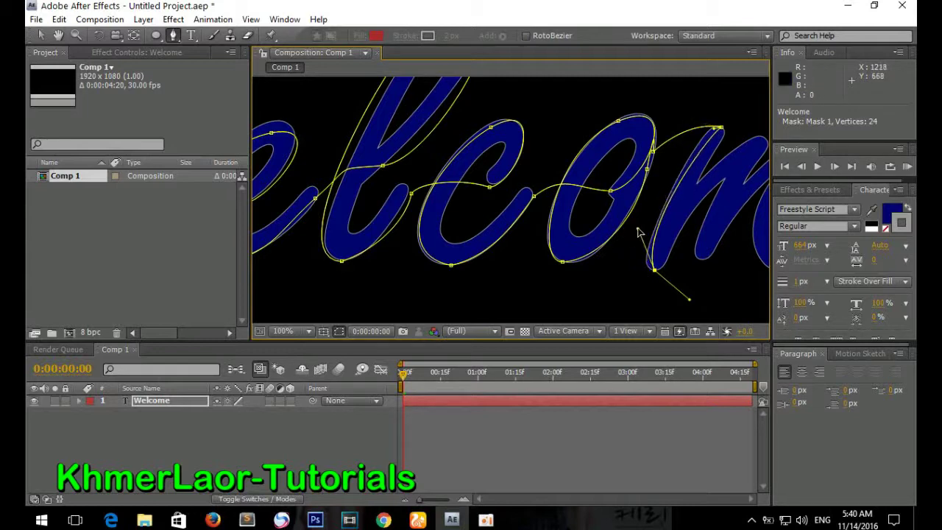
{"action": "left_click_drag", "start_coordinate": [729, 257], "coordinate": [523, 259]}
{"action": "left_click_drag", "start_coordinate": [562, 144], "coordinate": [638, 148]}
{"action": "mouse_move", "coordinate": [448, 272]}
{"action": "left_mouse_down"}
{"action": "mouse_move", "coordinate": [466, 254]}
{"action": "mouse_move", "coordinate": [565, 266]}
{"action": "left_mouse_up"}
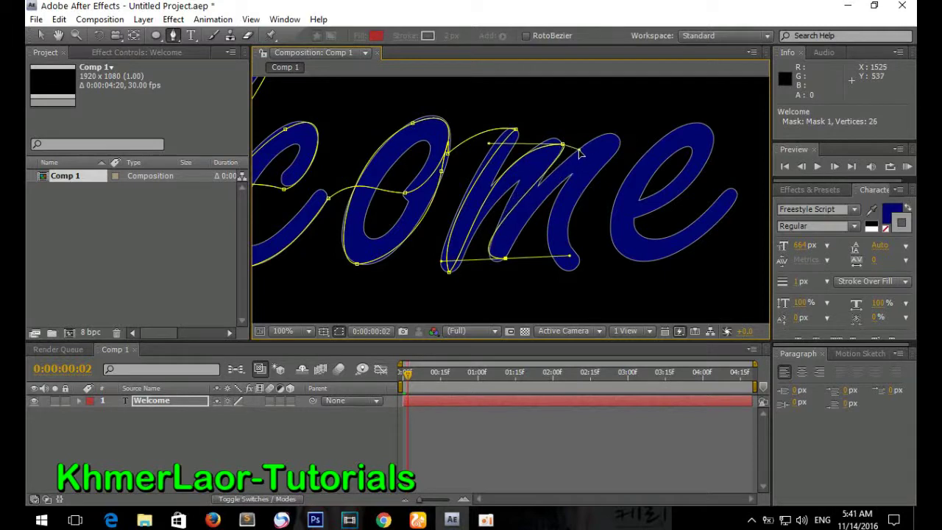
{"action": "mouse_move", "coordinate": [620, 140]}
{"action": "left_mouse_down"}
{"action": "mouse_move", "coordinate": [592, 119]}
{"action": "mouse_move", "coordinate": [575, 128]}
{"action": "left_mouse_up"}
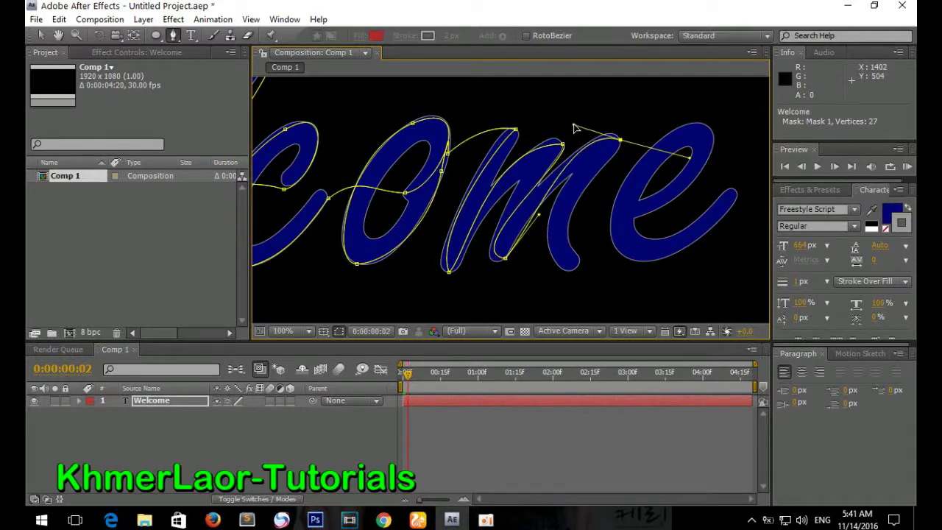
{"action": "left_click_drag", "start_coordinate": [541, 221], "coordinate": [605, 110]}
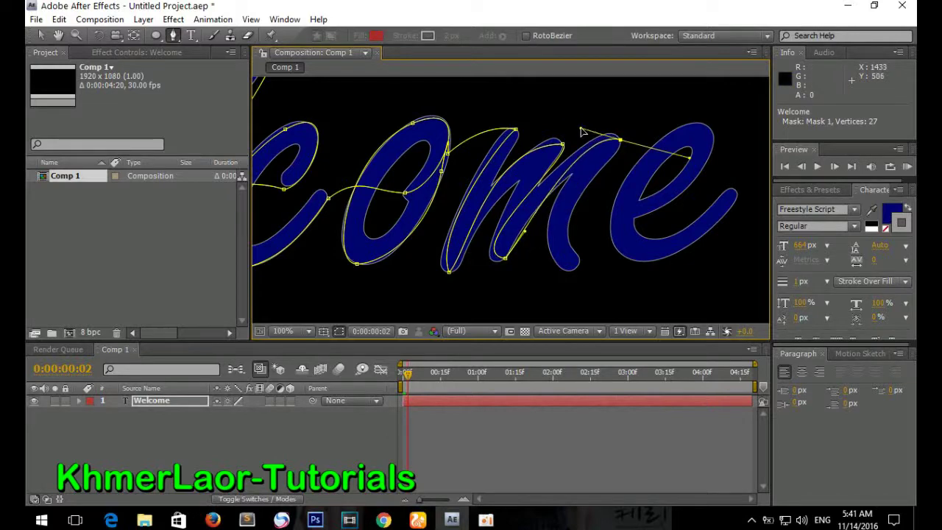
{"action": "left_click_drag", "start_coordinate": [579, 261], "coordinate": [668, 252]}
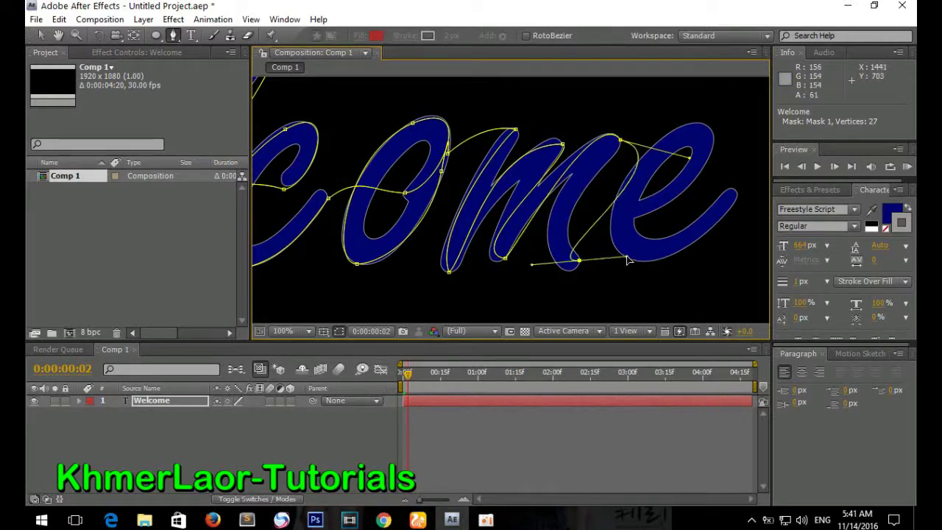
{"action": "mouse_move", "coordinate": [592, 159]}
{"action": "left_mouse_down"}
{"action": "mouse_move", "coordinate": [538, 226]}
{"action": "mouse_move", "coordinate": [535, 211]}
{"action": "left_mouse_up"}
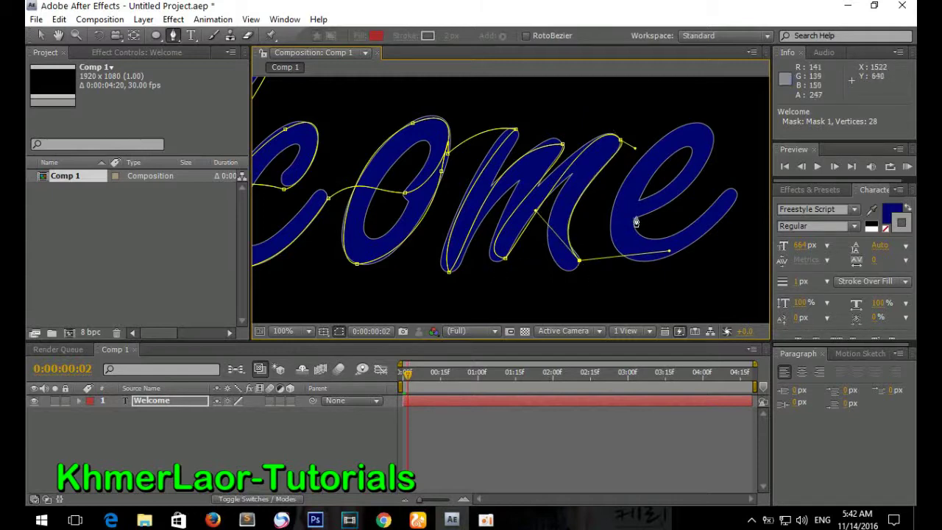
Step: Finish Mask 1 through the final e's loop and tail, removing the extra point
{"action": "left_click_drag", "start_coordinate": [636, 218], "coordinate": [676, 210]}
{"action": "left_click_drag", "start_coordinate": [645, 155], "coordinate": [537, 245]}
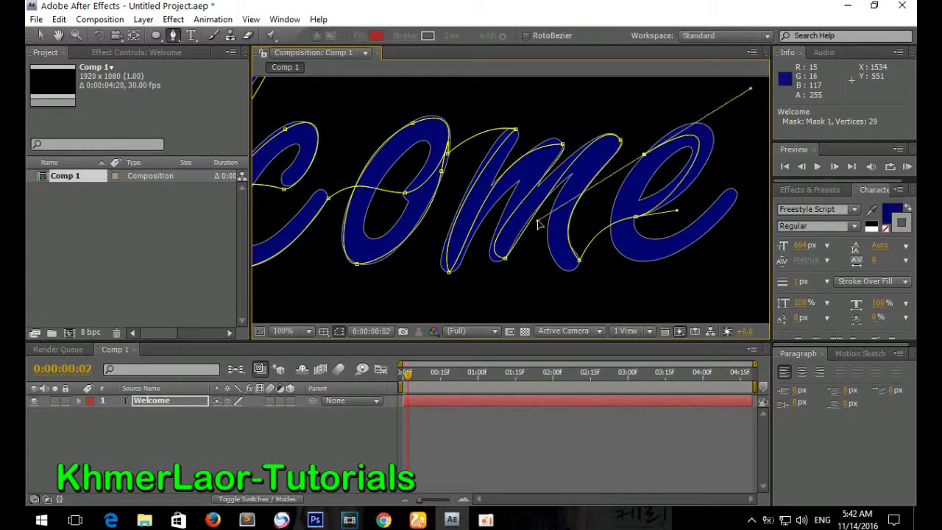
{"action": "left_click_drag", "start_coordinate": [633, 263], "coordinate": [647, 280]}
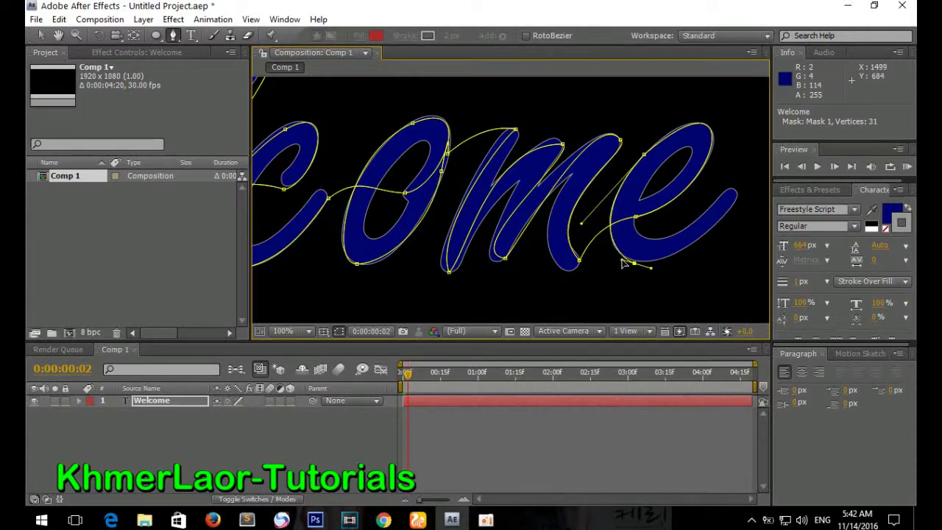
{"action": "left_click_drag", "start_coordinate": [734, 190], "coordinate": [731, 149]}
{"action": "left_click_drag", "start_coordinate": [634, 227], "coordinate": [694, 190]}
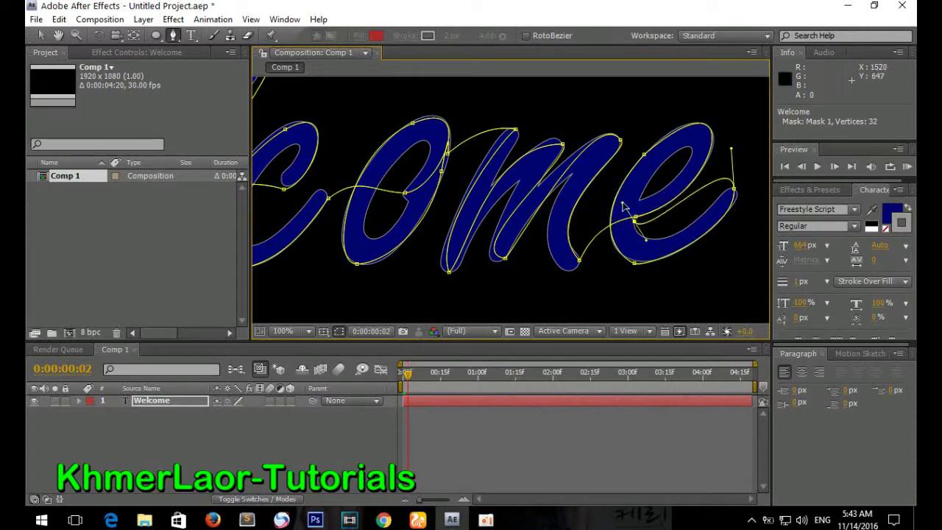
{"action": "key", "text": "ctrl+z"}
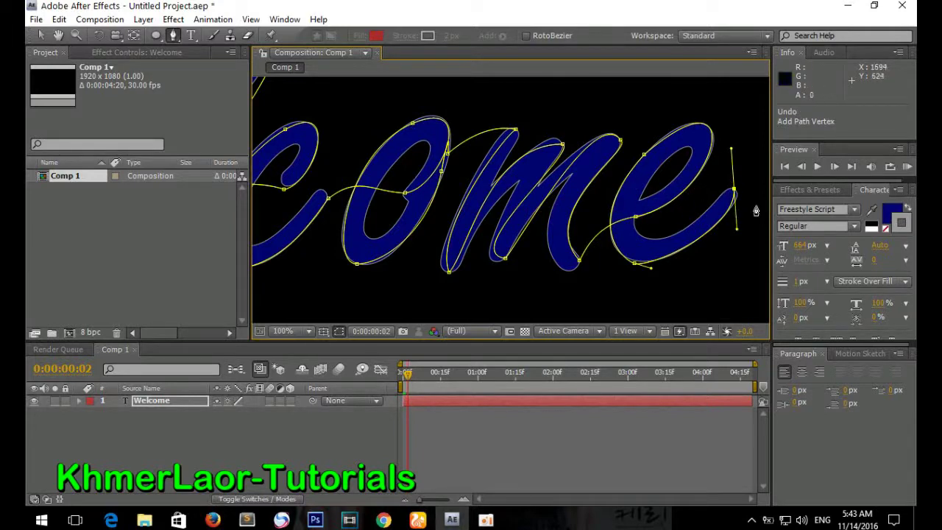
Step: Zoom out to the whole word, then apply Effect > Generate > Stroke to the Welcome layer
{"action": "scroll", "coordinate": [414, 254], "scroll_direction": "down", "scroll_amount": 5}
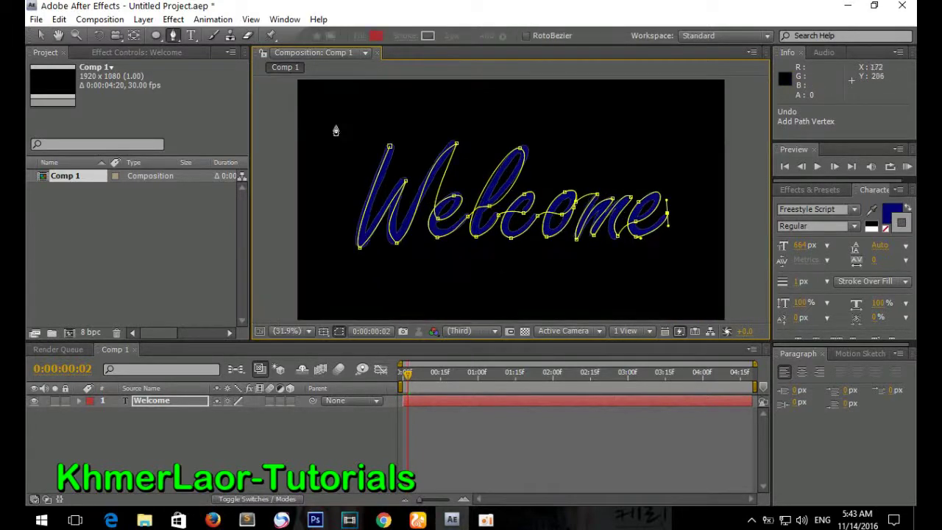
{"action": "left_click", "coordinate": [225, 403]}
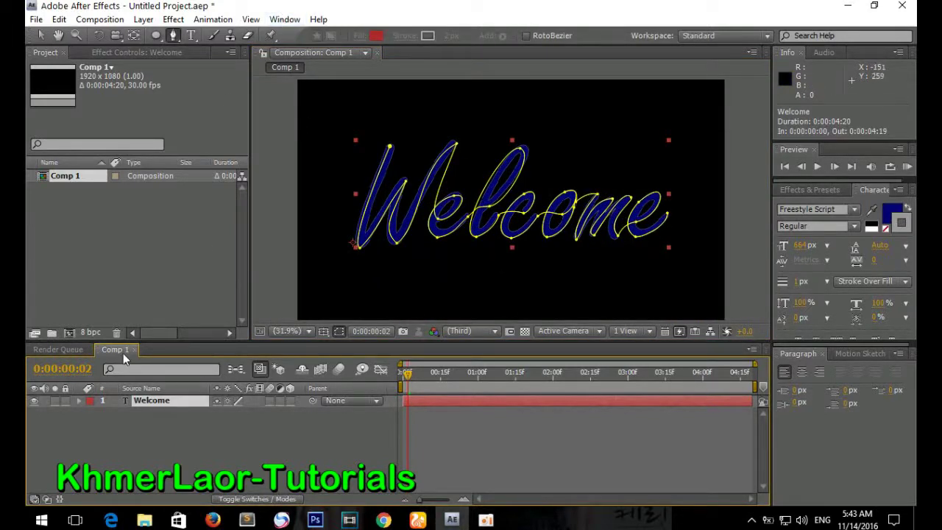
{"action": "left_click", "coordinate": [143, 20]}
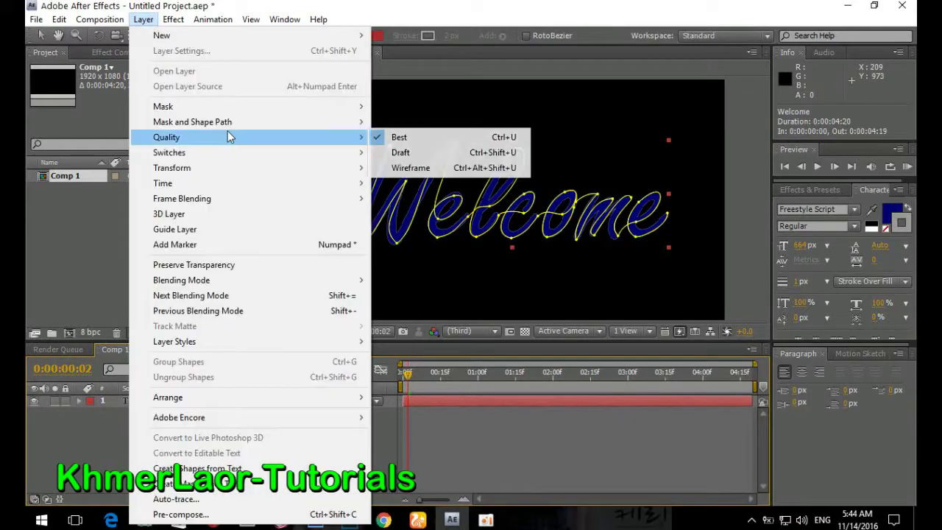
{"action": "mouse_move", "coordinate": [326, 34]}
{"action": "left_click", "coordinate": [445, 124]}
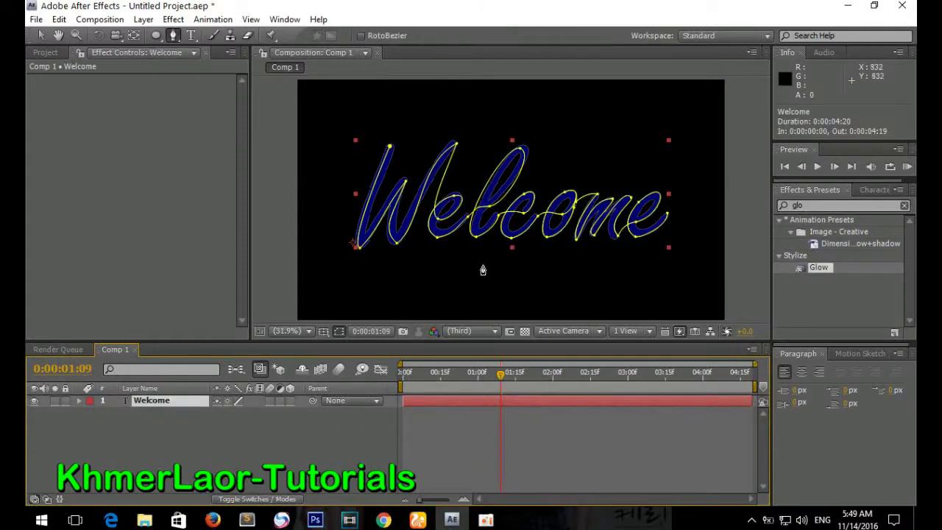
{"action": "left_click", "coordinate": [144, 19]}
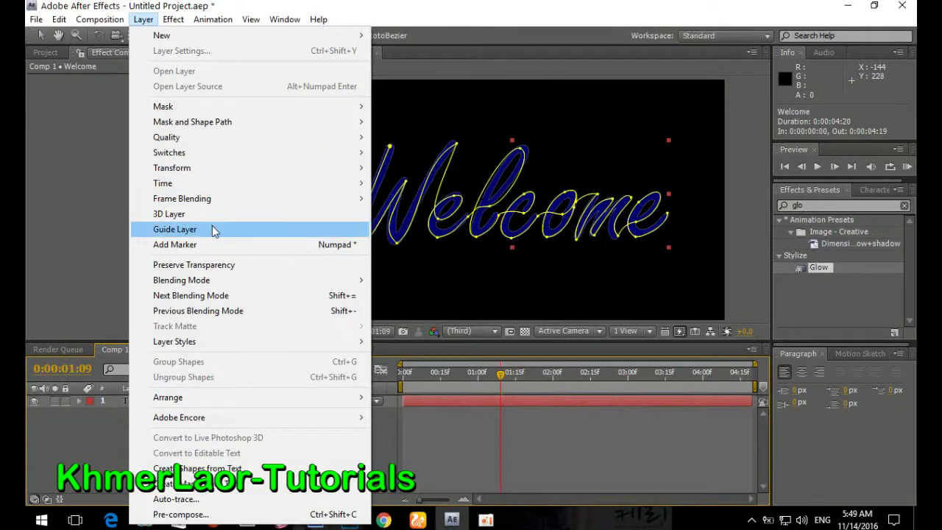
{"action": "mouse_move", "coordinate": [174, 19]}
{"action": "left_click", "coordinate": [434, 482]}
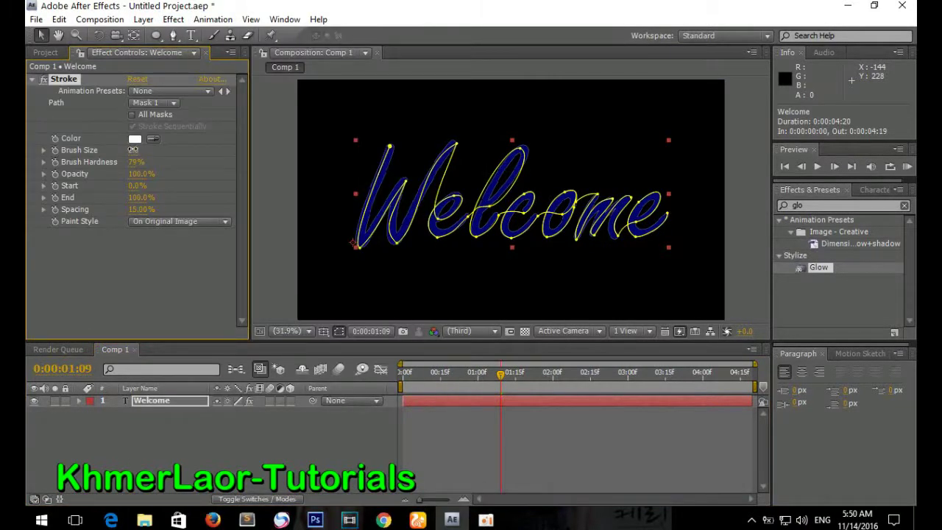
Step: Set Stroke to brush 8.9, End 0%, All Masks sequentially, Reveal Original Image; return to 0:00
{"action": "left_click_drag", "start_coordinate": [133, 150], "coordinate": [163, 140]}
{"action": "left_click_drag", "start_coordinate": [138, 201], "coordinate": [73, 198]}
{"action": "left_click", "coordinate": [182, 401]}
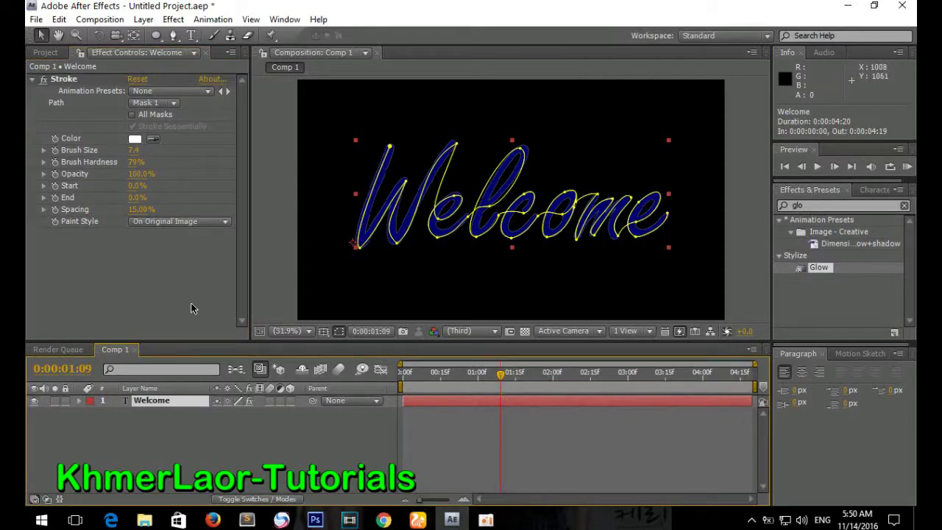
{"action": "left_click", "coordinate": [174, 103]}
{"action": "left_click", "coordinate": [132, 115]}
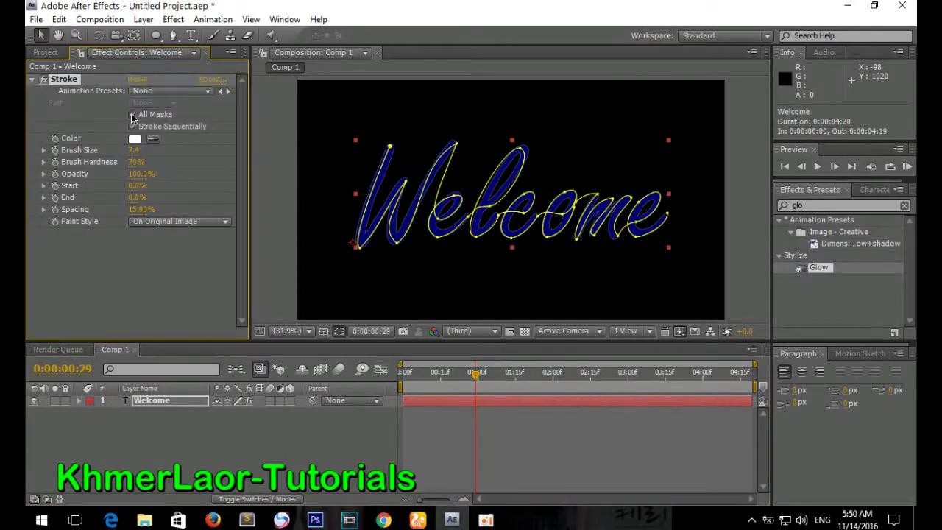
{"action": "left_click", "coordinate": [151, 406]}
{"action": "left_click", "coordinate": [179, 221]}
{"action": "left_click", "coordinate": [184, 245]}
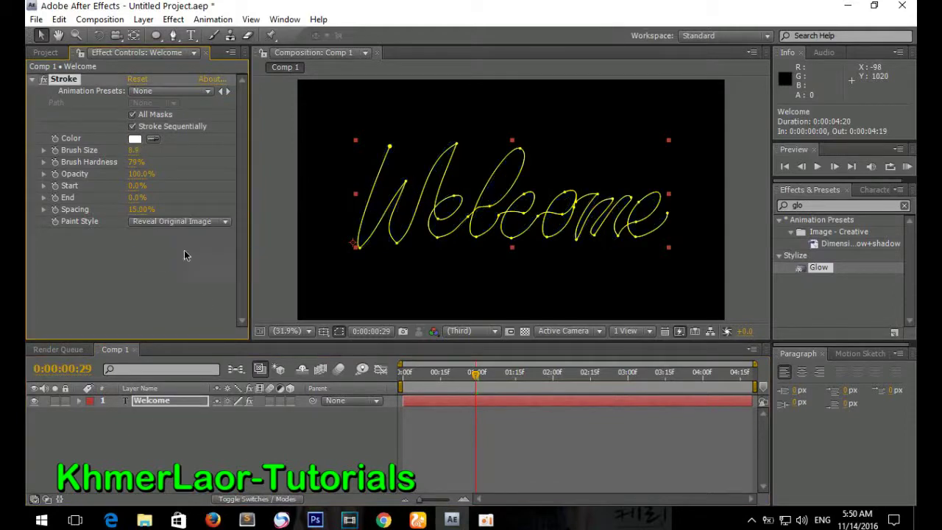
{"action": "left_click", "coordinate": [404, 371]}
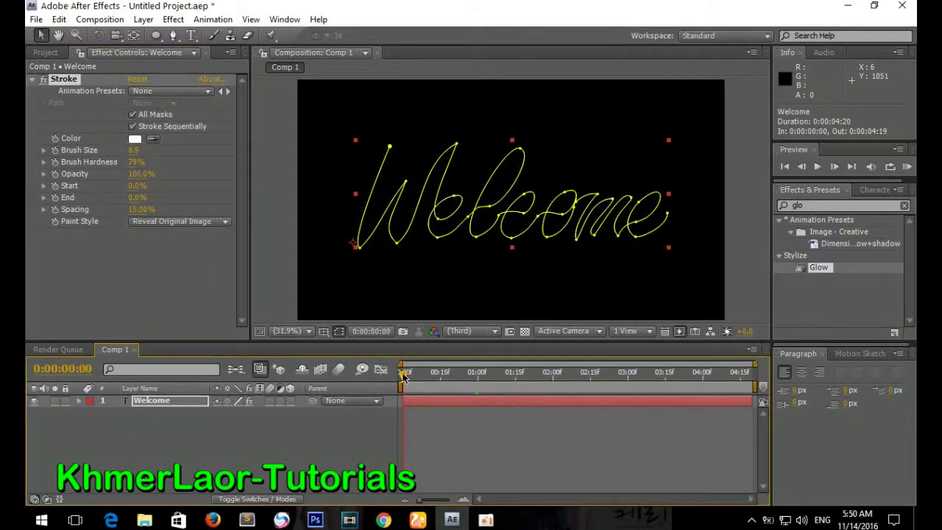
Step: Keyframe the Stroke End from 0% at 0:00 to 100% at about 3:17
{"action": "left_click", "coordinate": [78, 400]}
{"action": "left_click", "coordinate": [90, 435]}
{"action": "left_click", "coordinate": [104, 449]}
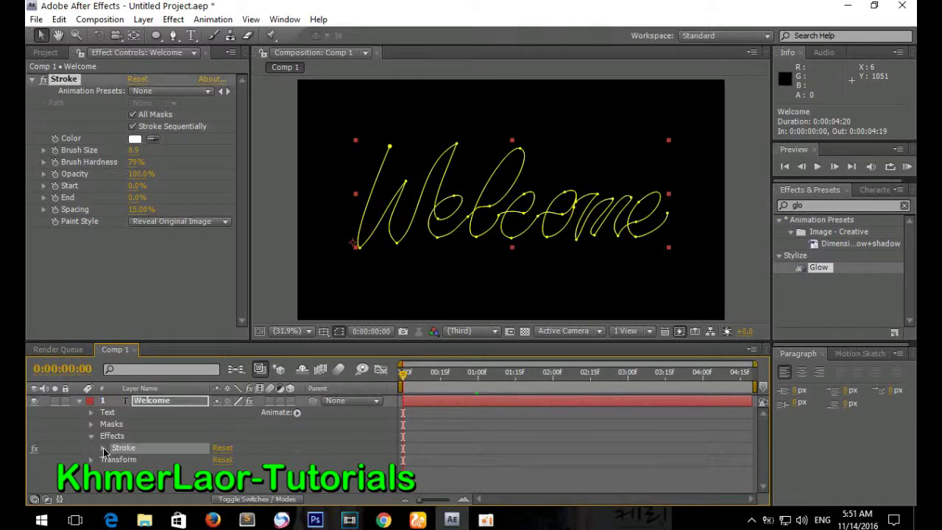
{"action": "left_click", "coordinate": [104, 448]}
{"action": "scroll", "coordinate": [164, 461], "scroll_direction": "down", "scroll_amount": 3}
{"action": "left_click", "coordinate": [126, 450]}
{"action": "left_click_drag", "start_coordinate": [404, 372], "coordinate": [483, 374]}
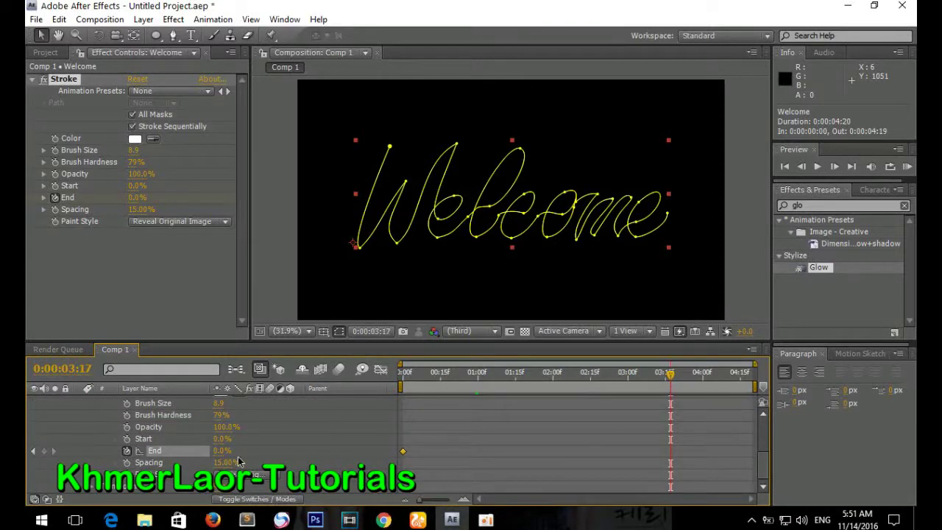
{"action": "left_click_drag", "start_coordinate": [221, 451], "coordinate": [486, 435]}
{"action": "left_click_drag", "start_coordinate": [674, 378], "coordinate": [361, 395]}
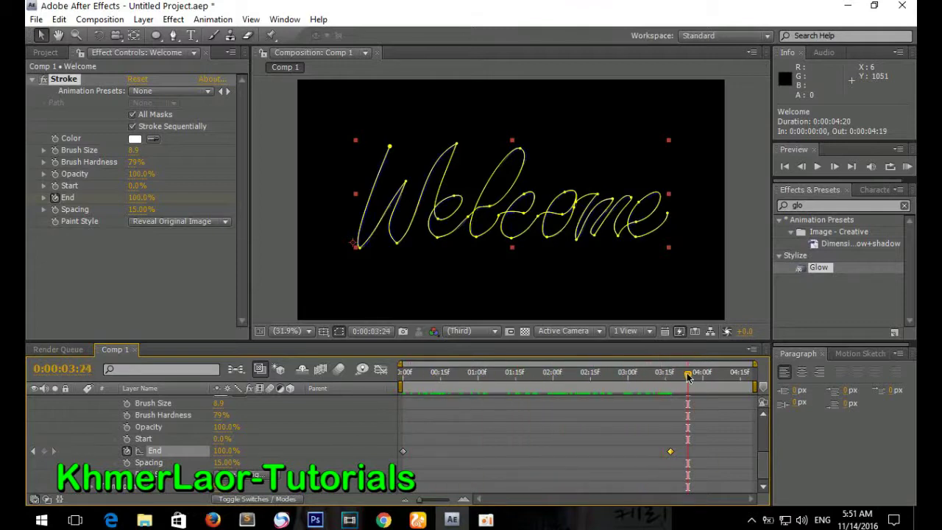
{"action": "left_click", "coordinate": [671, 372]}
{"action": "scroll", "coordinate": [140, 434], "scroll_direction": "up", "scroll_amount": 3}
{"action": "left_click", "coordinate": [103, 416]}
Step: Change the Stroke colour to red, then adjust the text's character colour settings
{"action": "left_click", "coordinate": [134, 138]}
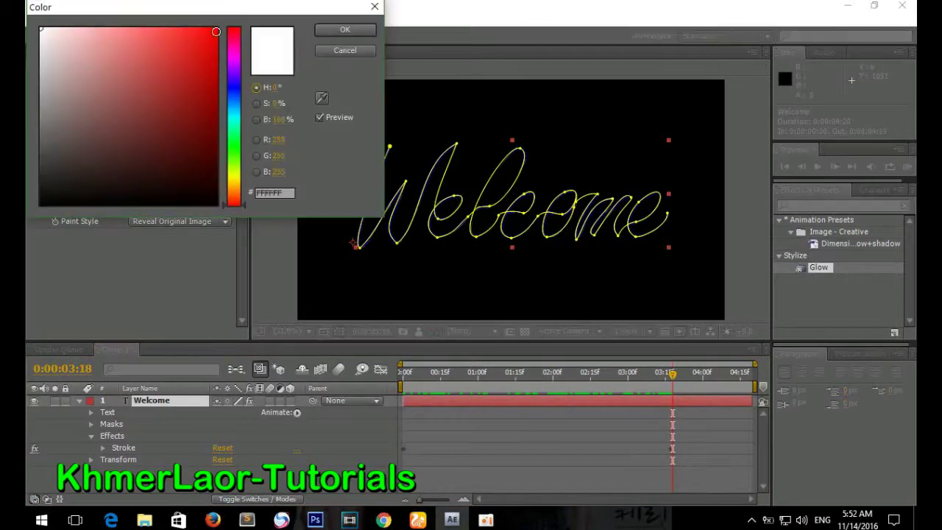
{"action": "left_click", "coordinate": [217, 26]}
{"action": "left_click", "coordinate": [348, 29]}
{"action": "left_click", "coordinate": [79, 400]}
{"action": "left_click", "coordinate": [882, 191]}
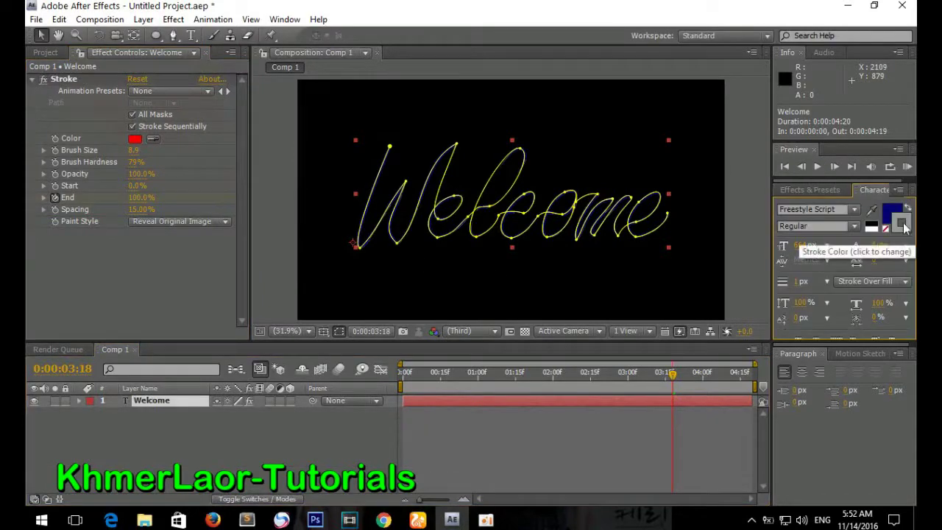
{"action": "left_click", "coordinate": [891, 213]}
{"action": "left_click", "coordinate": [45, 35]}
{"action": "left_click", "coordinate": [353, 30]}
Step: Set the viewer magnification to Fit, select the Welcome layer, and browse the Layer menu
{"action": "left_click_drag", "start_coordinate": [132, 149], "coordinate": [151, 149]}
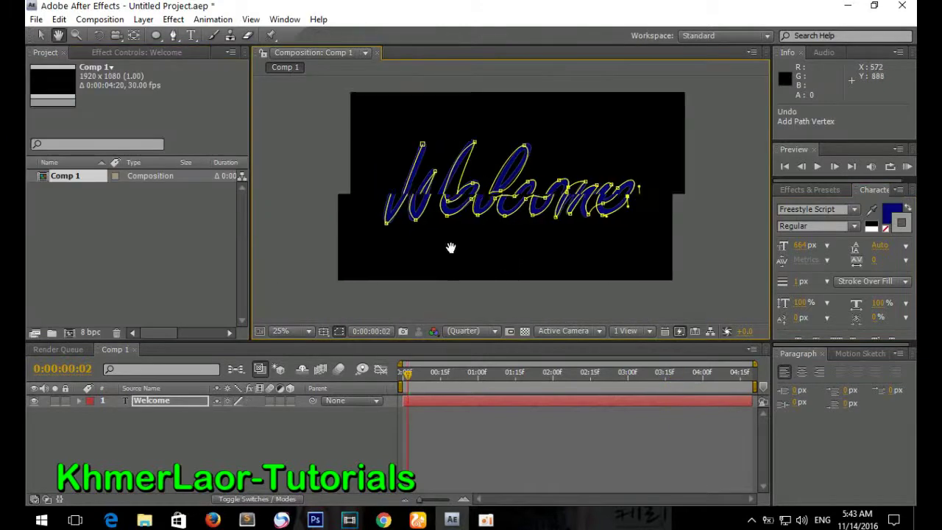
{"action": "left_click", "coordinate": [313, 94]}
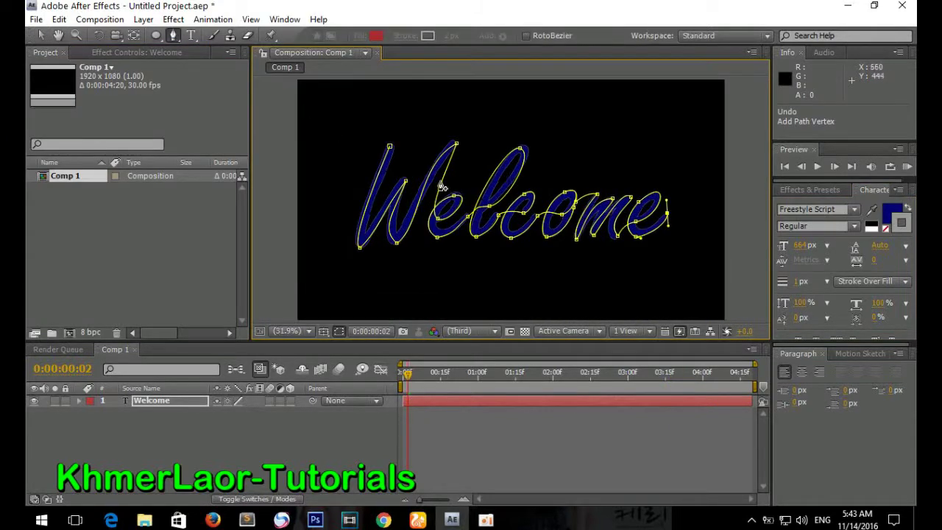
{"action": "left_click", "coordinate": [157, 401]}
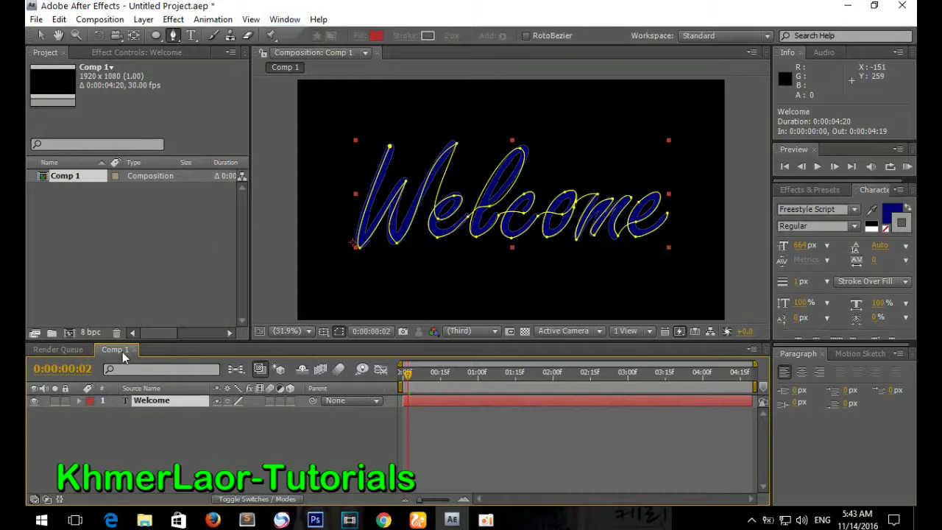
{"action": "left_click", "coordinate": [143, 20]}
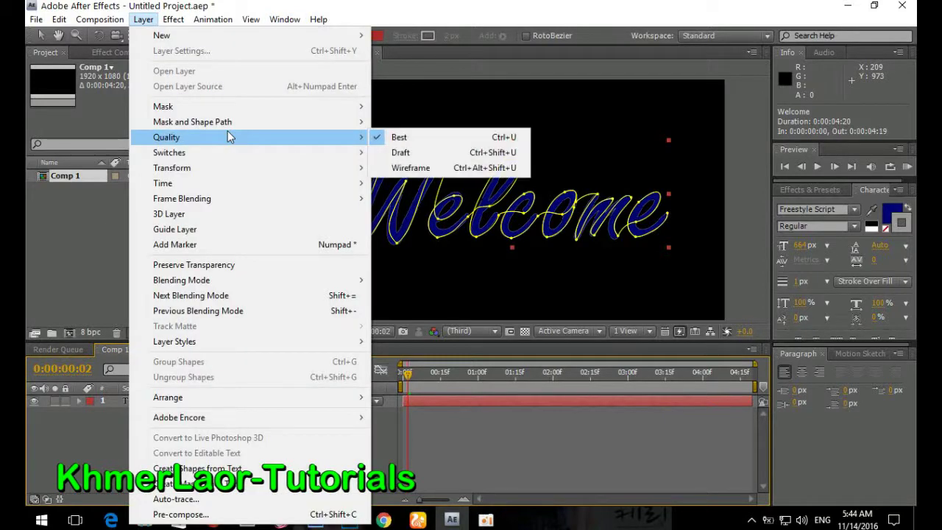
{"action": "mouse_move", "coordinate": [317, 35]}
{"action": "left_click", "coordinate": [444, 128]}
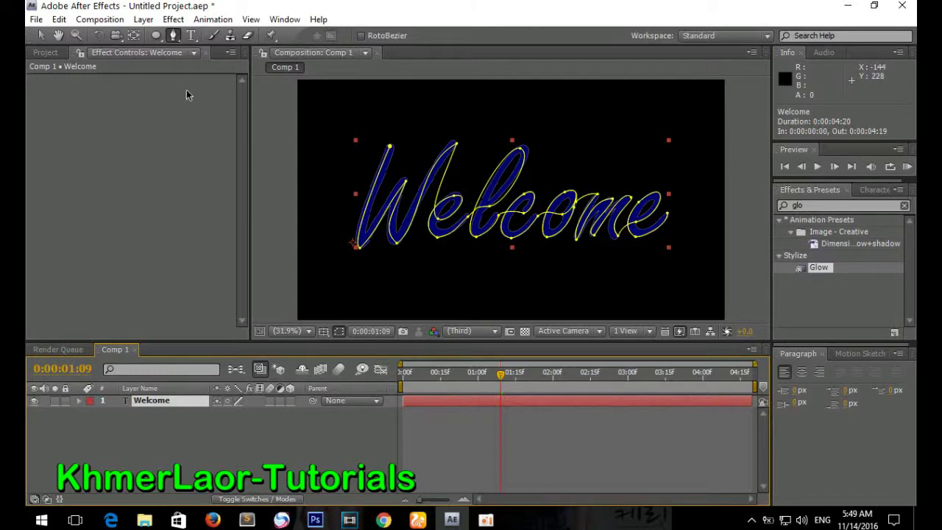
Step: Apply a Generate > Stroke effect to Welcome with brush size 8.9 and End 0%
{"action": "left_click", "coordinate": [144, 20]}
{"action": "mouse_move", "coordinate": [290, 174]}
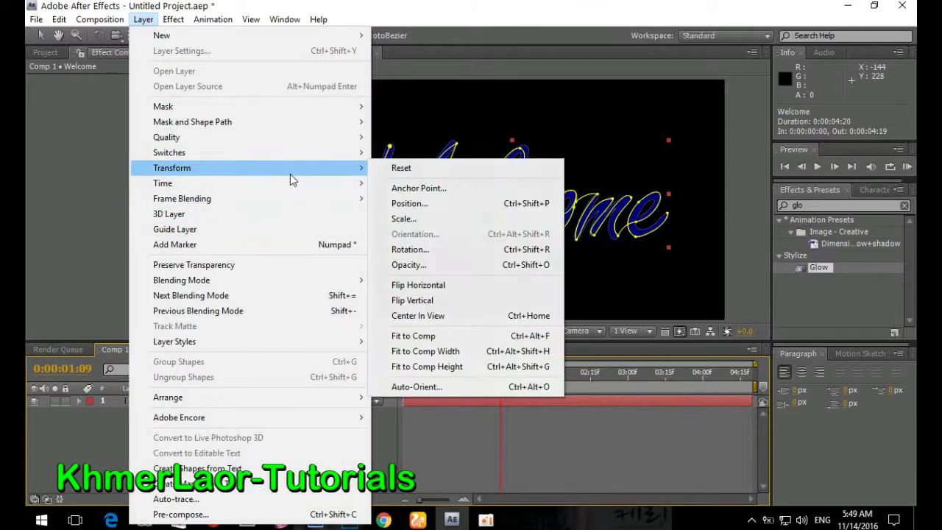
{"action": "left_click", "coordinate": [174, 19]}
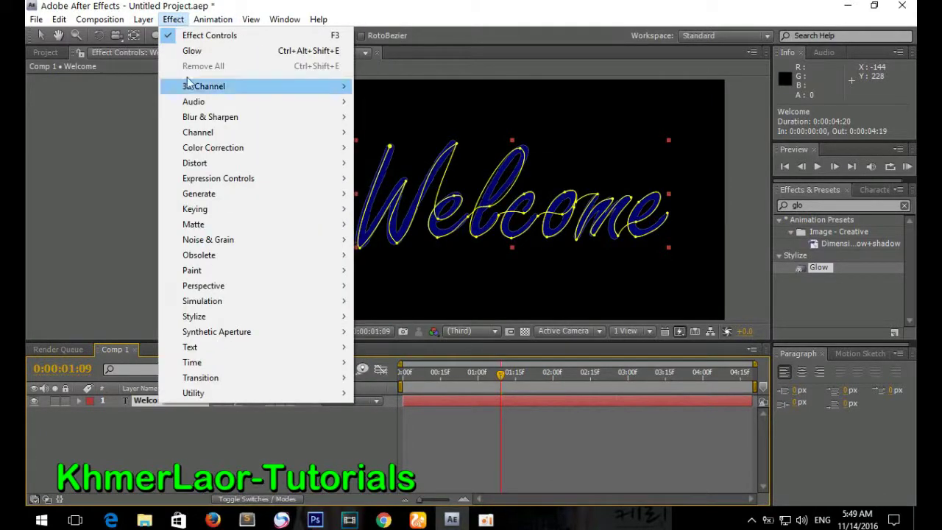
{"action": "mouse_move", "coordinate": [225, 194]}
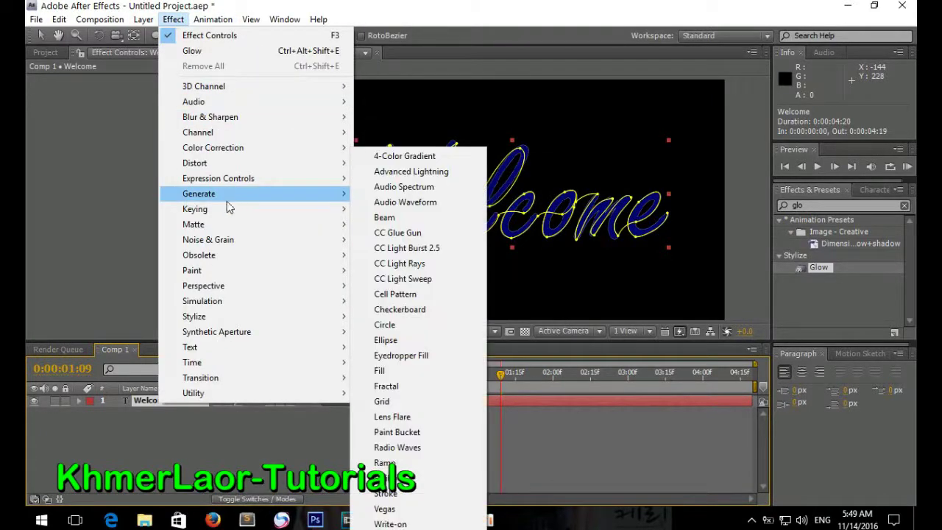
{"action": "left_click", "coordinate": [390, 493]}
{"action": "left_click_drag", "start_coordinate": [138, 151], "coordinate": [167, 140]}
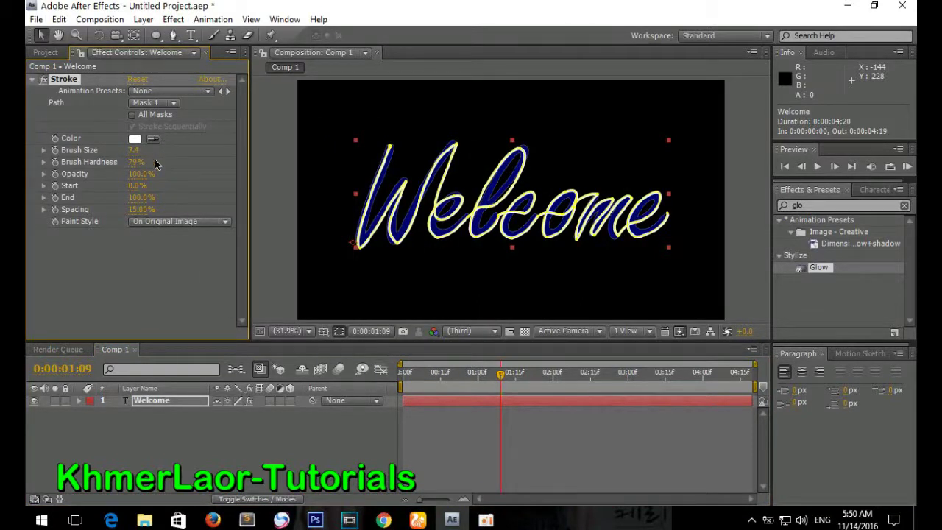
{"action": "left_click_drag", "start_coordinate": [136, 197], "coordinate": [26, 190]}
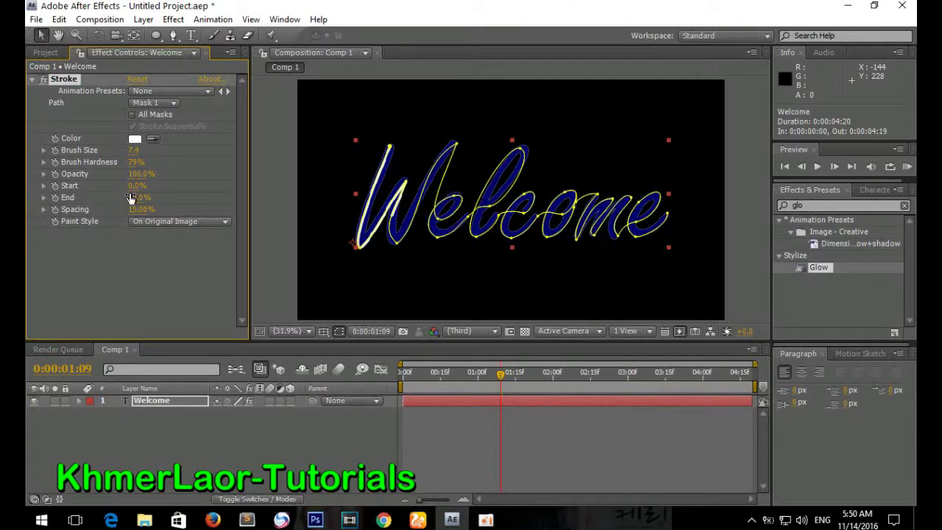
{"action": "left_click_drag", "start_coordinate": [131, 197], "coordinate": [133, 189]}
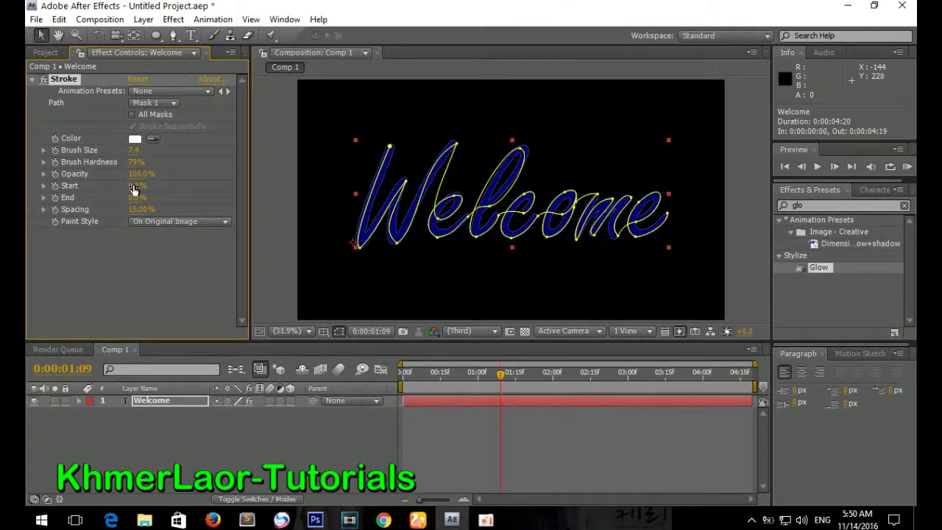
{"action": "left_click", "coordinate": [189, 401]}
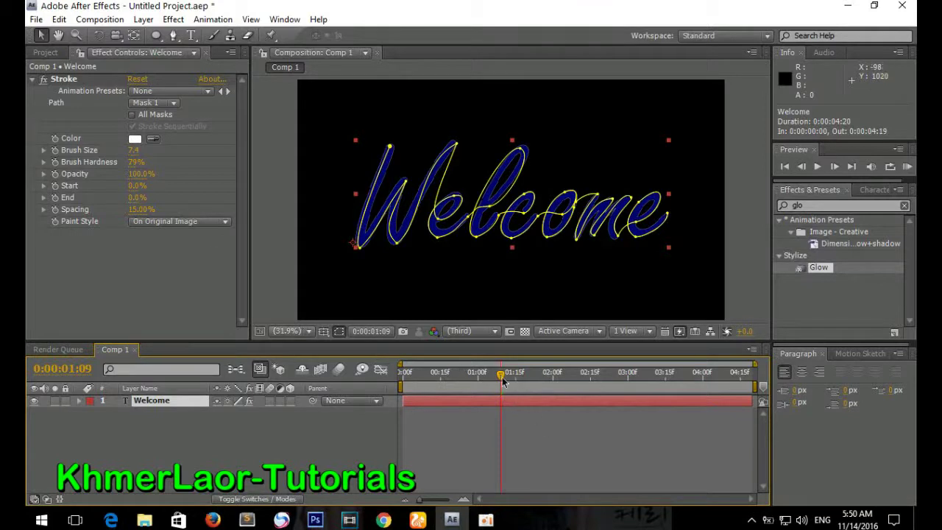
{"action": "left_click_drag", "start_coordinate": [503, 380], "coordinate": [476, 381]}
Step: Enable All Masks and Stroke Sequentially, and set Paint Style to Reveal Original Image
{"action": "left_click", "coordinate": [183, 103]}
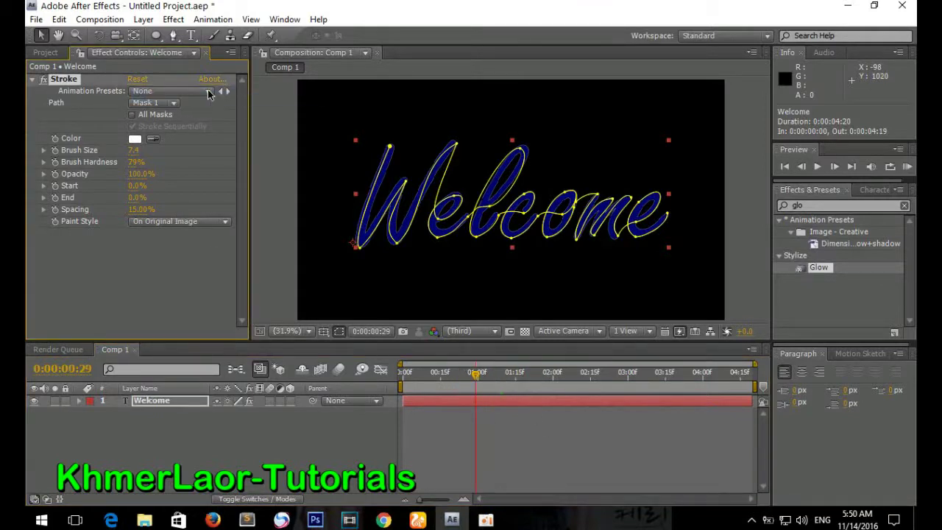
{"action": "left_click", "coordinate": [171, 86]}
{"action": "left_click", "coordinate": [132, 114]}
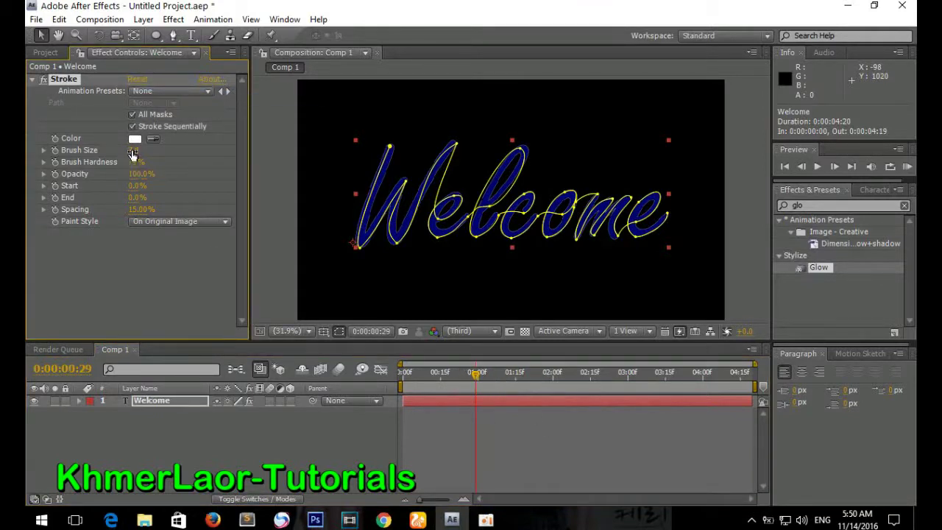
{"action": "left_click", "coordinate": [154, 422]}
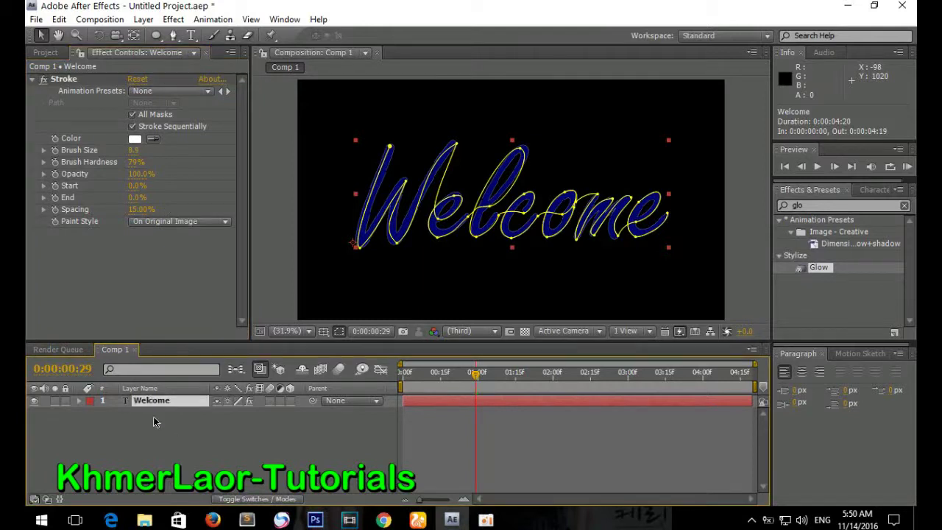
{"action": "left_click", "coordinate": [228, 222]}
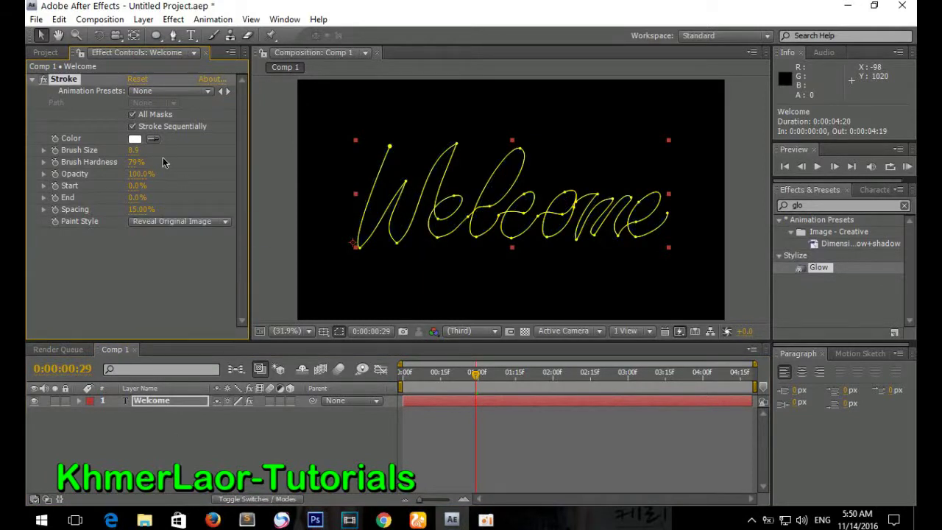
{"action": "left_click", "coordinate": [405, 401]}
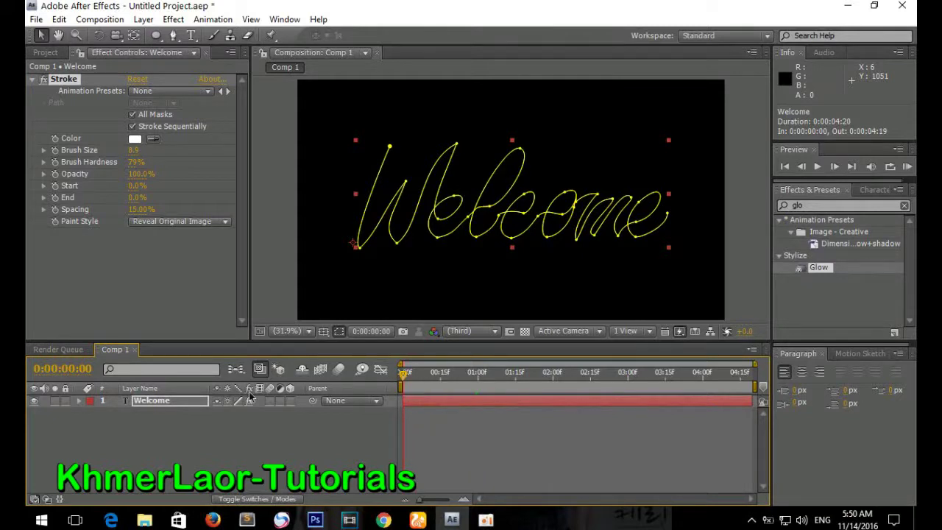
Step: Keyframe Stroke End at 0% at 0:00 and 100% at 3:18, then scrub to preview the write-on
{"action": "left_click", "coordinate": [146, 403]}
{"action": "left_click", "coordinate": [78, 401]}
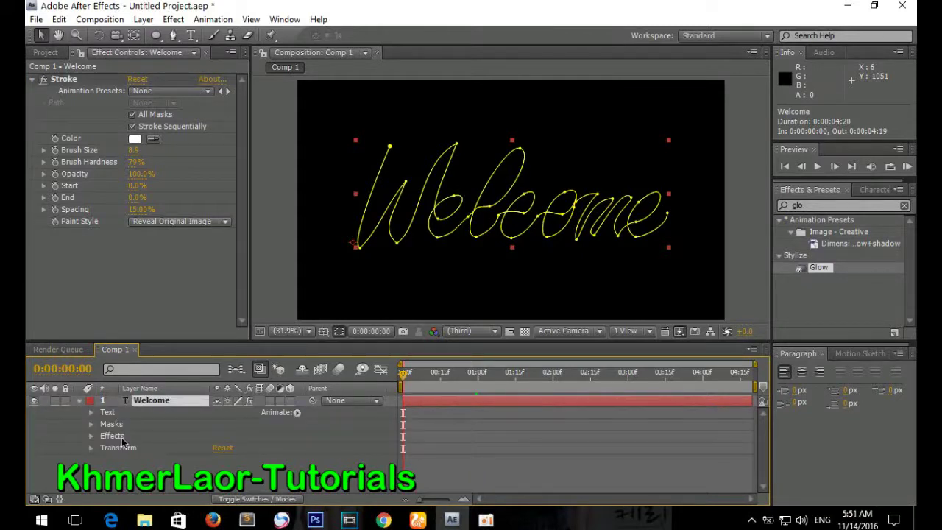
{"action": "left_click", "coordinate": [91, 435]}
{"action": "left_click", "coordinate": [118, 448]}
{"action": "left_click", "coordinate": [103, 448]}
{"action": "scroll", "coordinate": [132, 451], "scroll_direction": "down", "scroll_amount": 5}
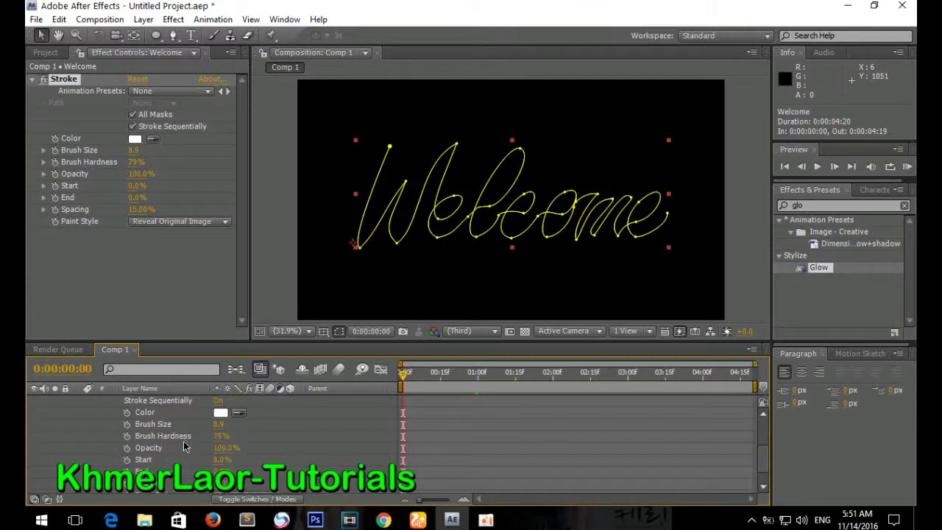
{"action": "left_click", "coordinate": [127, 450]}
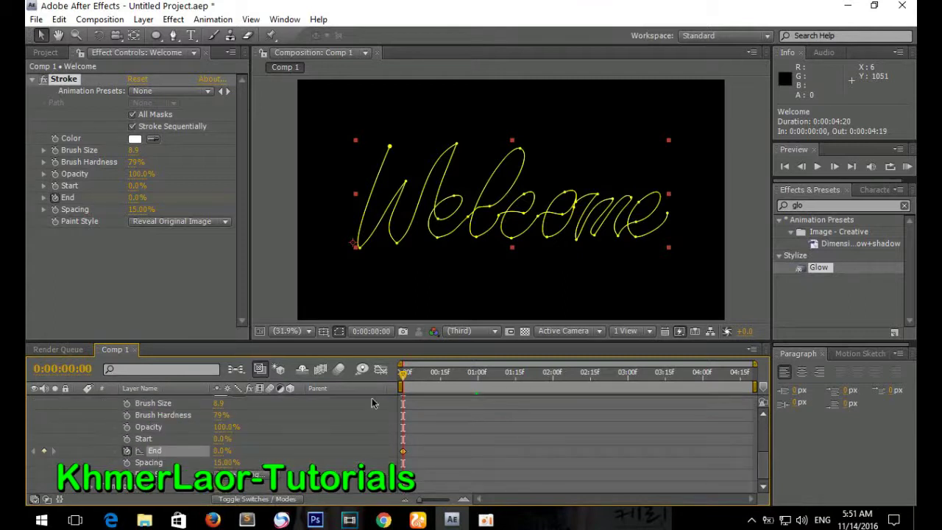
{"action": "left_click_drag", "start_coordinate": [403, 375], "coordinate": [410, 376]}
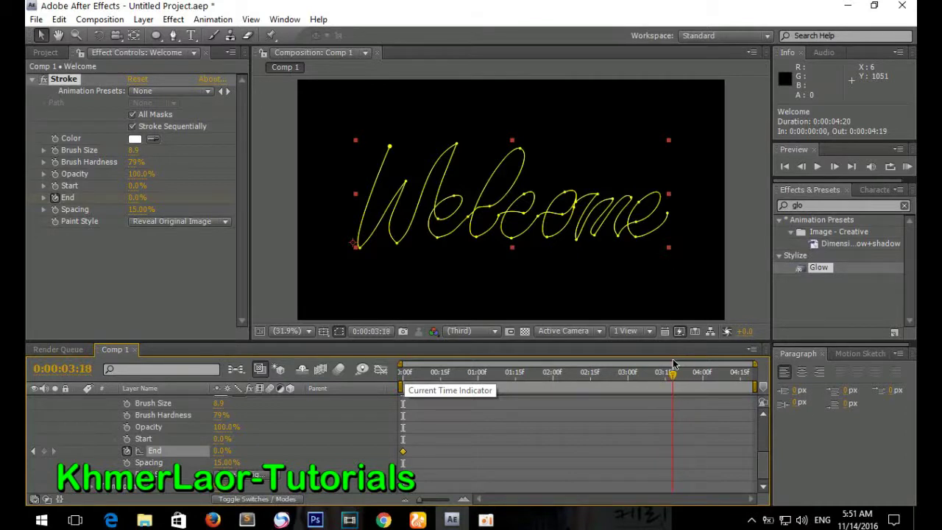
{"action": "left_click_drag", "start_coordinate": [223, 452], "coordinate": [433, 440]}
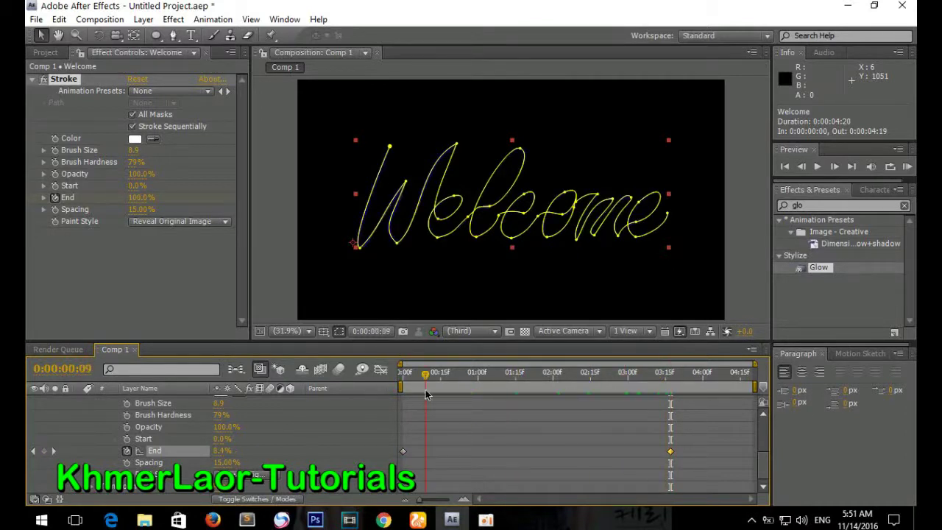
{"action": "left_click_drag", "start_coordinate": [428, 391], "coordinate": [727, 363]}
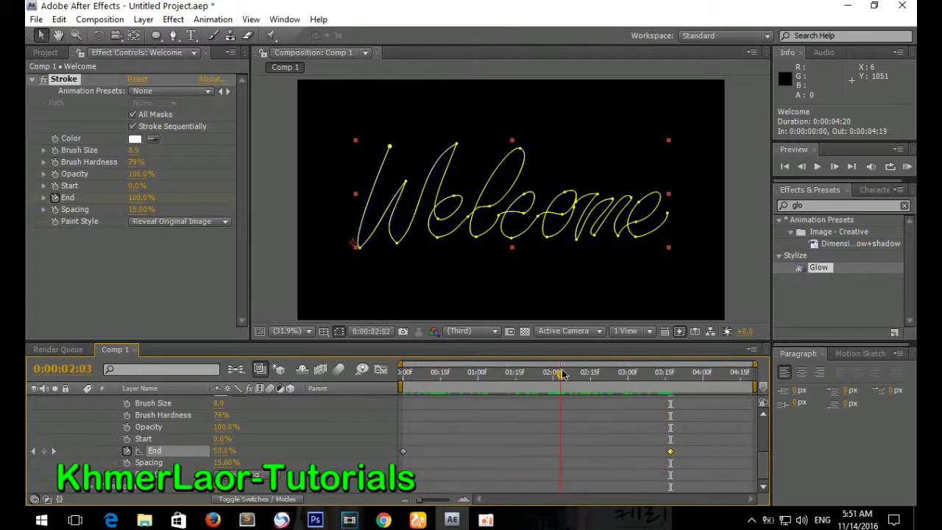
{"action": "left_click_drag", "start_coordinate": [666, 357], "coordinate": [672, 373]}
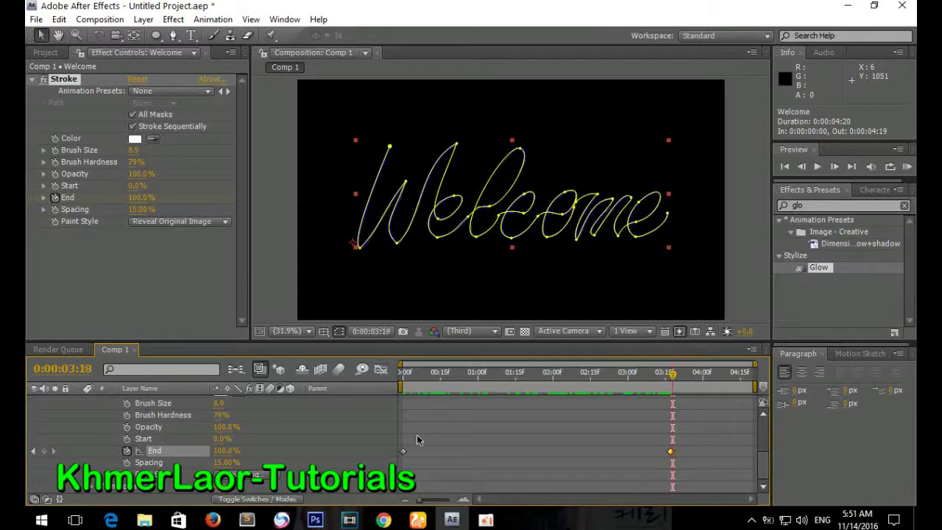
{"action": "scroll", "coordinate": [91, 444], "scroll_direction": "up", "scroll_amount": 3}
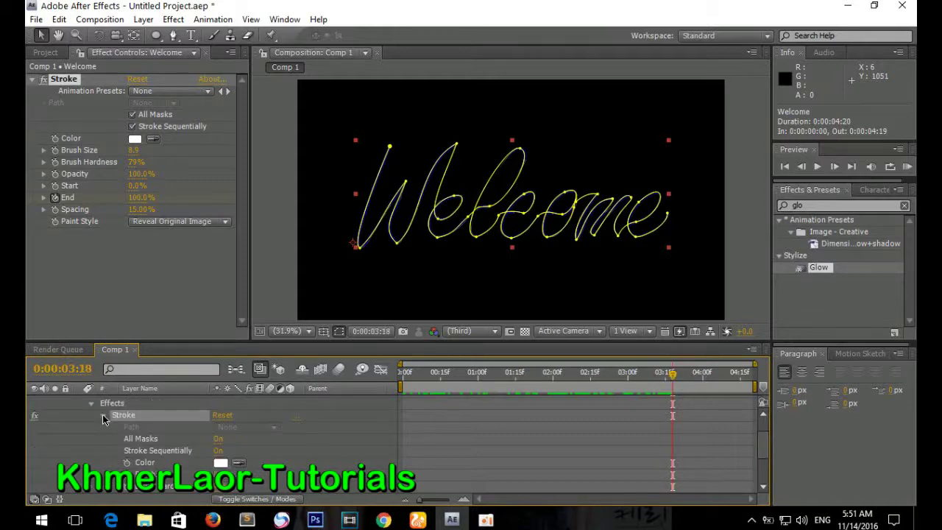
Step: Set the Stroke effect colour to pure red
{"action": "left_click", "coordinate": [102, 414]}
{"action": "left_click", "coordinate": [135, 138]}
{"action": "left_click", "coordinate": [216, 32]}
{"action": "left_click", "coordinate": [345, 30]}
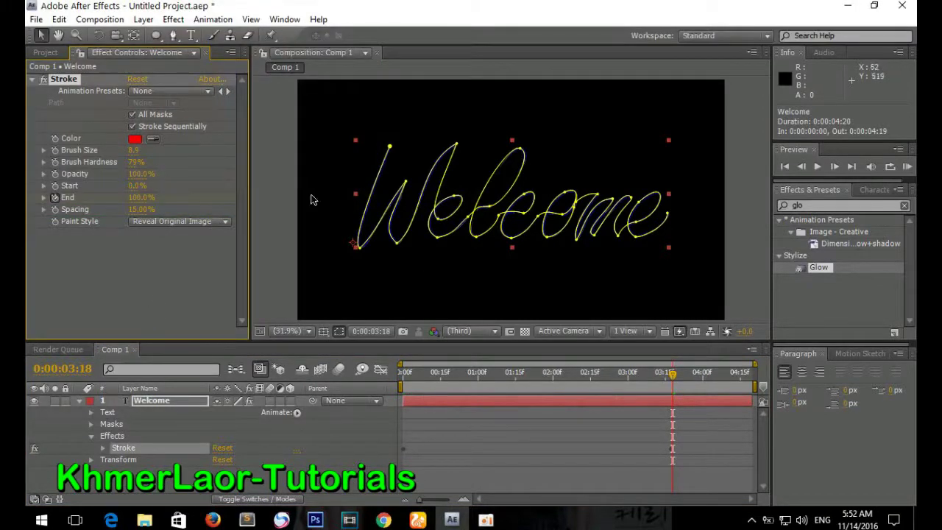
Step: Make the Welcome text fill white in the Character panel
{"action": "left_click", "coordinate": [79, 402]}
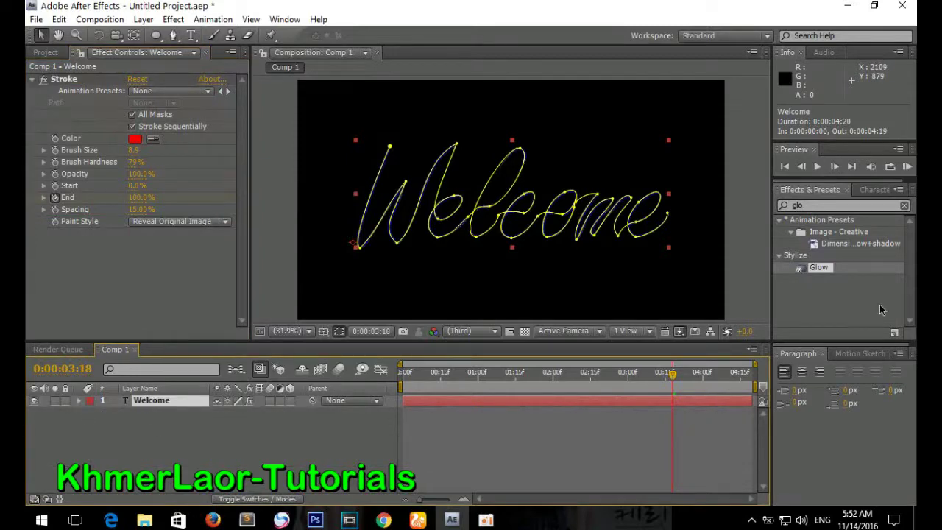
{"action": "left_click", "coordinate": [874, 189]}
{"action": "left_click", "coordinate": [891, 213]}
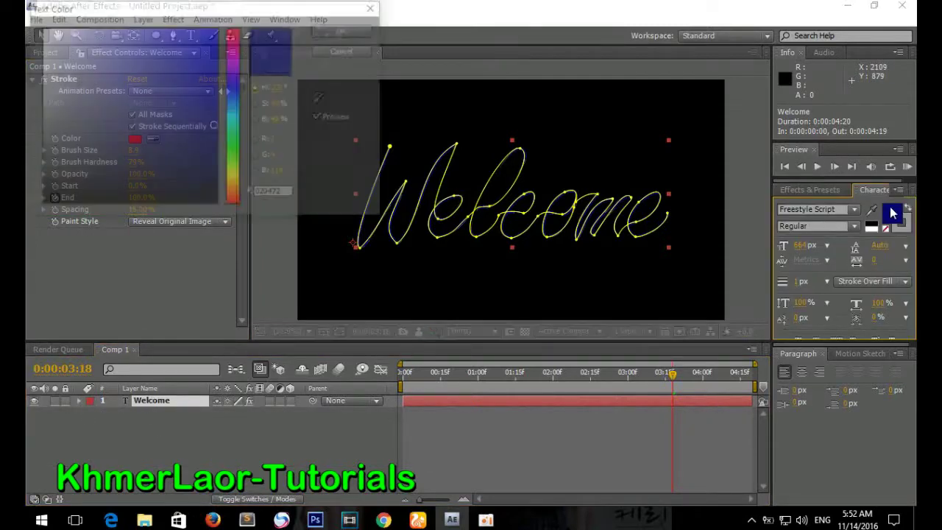
{"action": "left_click", "coordinate": [42, 33]}
{"action": "left_click", "coordinate": [343, 31]}
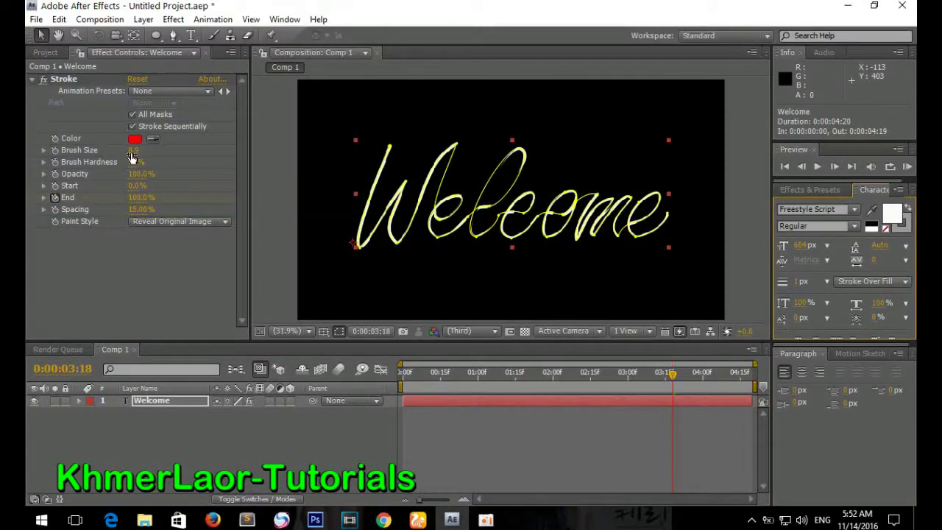
Step: Set the stroke Brush Size to 50 and RAM-preview the write-on animation
{"action": "left_click_drag", "start_coordinate": [132, 157], "coordinate": [184, 154]}
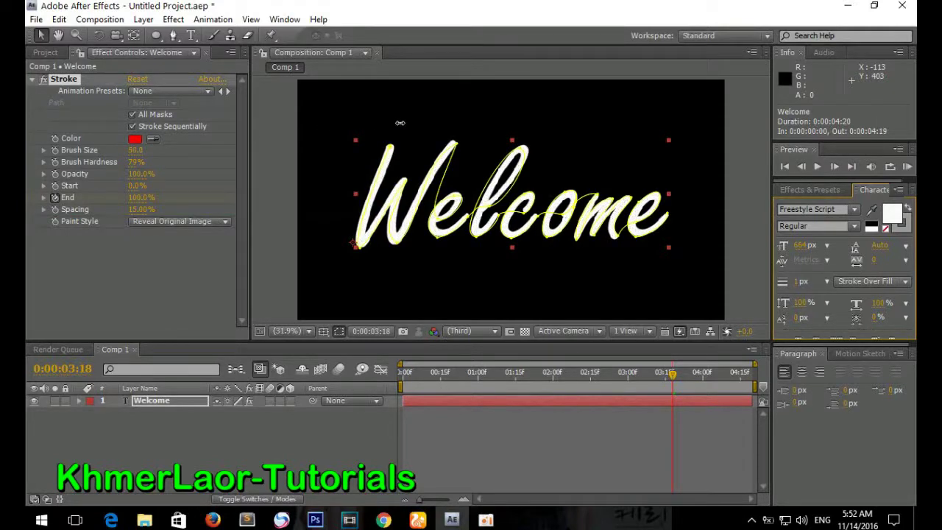
{"action": "left_click_drag", "start_coordinate": [400, 123], "coordinate": [271, 324]}
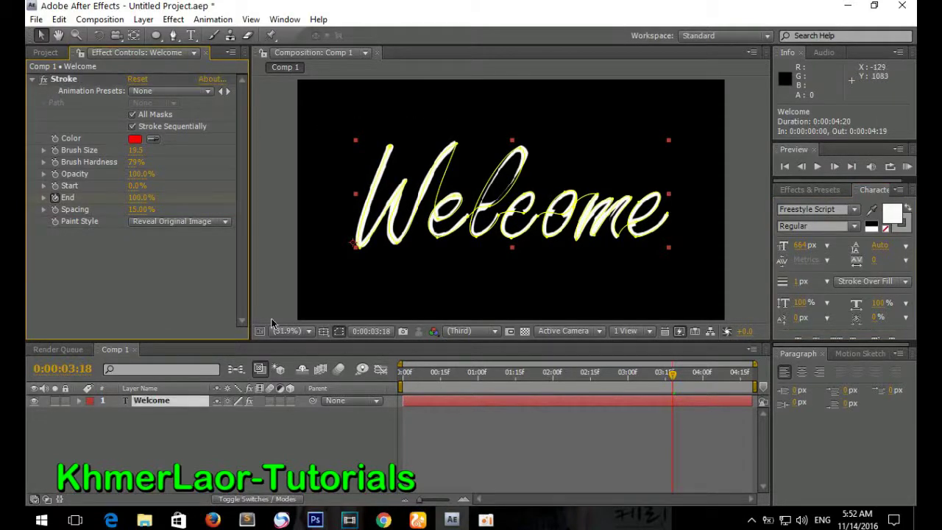
{"action": "key", "text": "KP_0"}
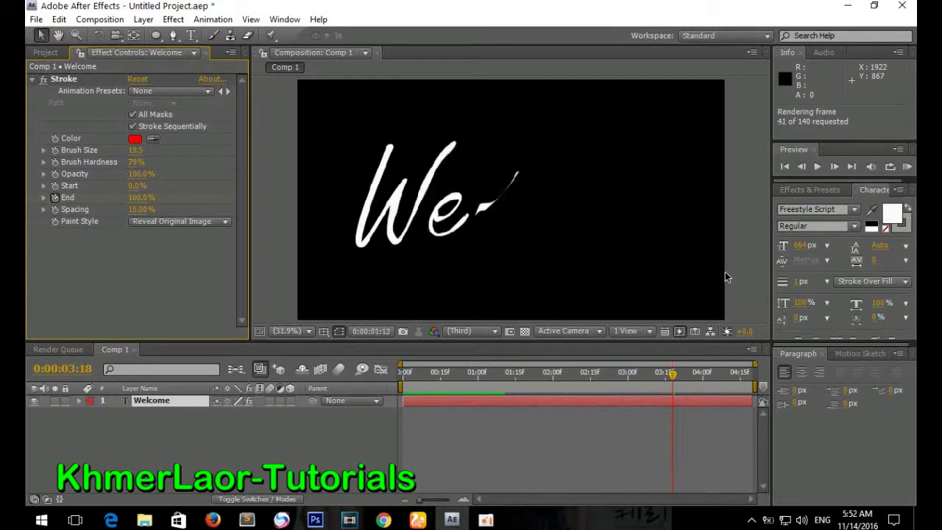
{"action": "key", "text": "ctrl+z"}
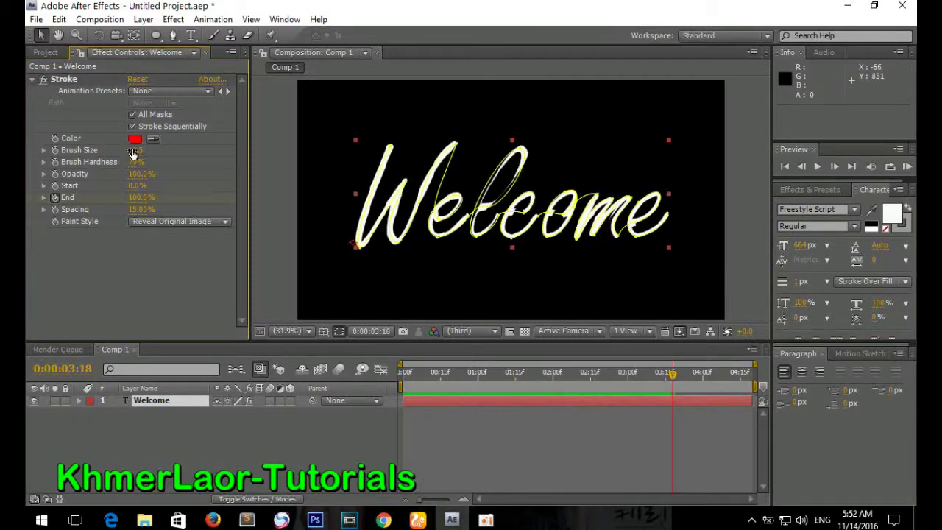
{"action": "key", "text": "KP_0"}
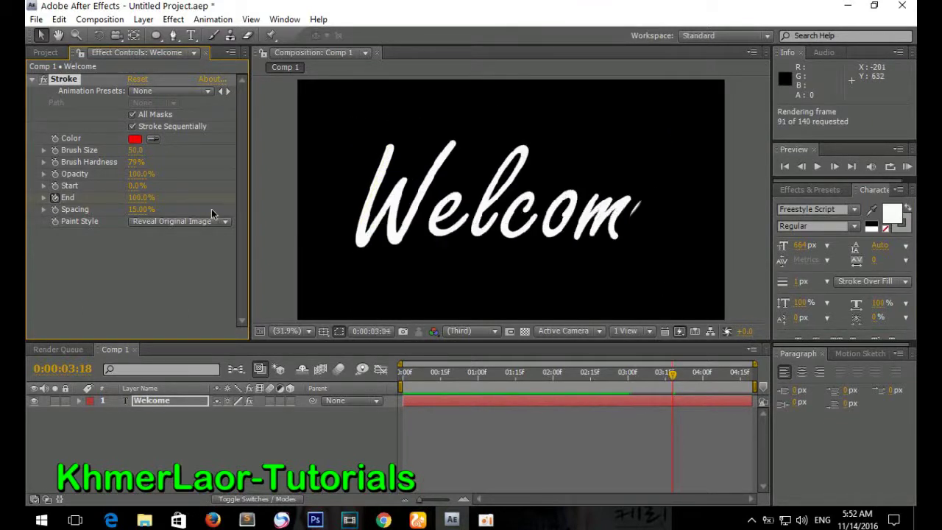
{"action": "left_click", "coordinate": [431, 253]}
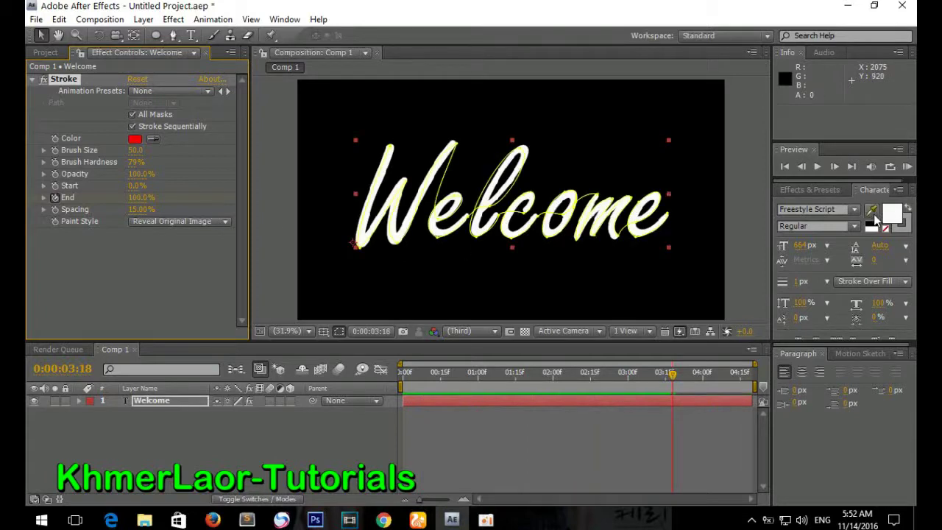
Step: Give the Welcome text a bright blue fill and red stroke, then preview the write-on
{"action": "left_click", "coordinate": [889, 215]}
{"action": "left_click", "coordinate": [233, 146]}
{"action": "left_click", "coordinate": [234, 89]}
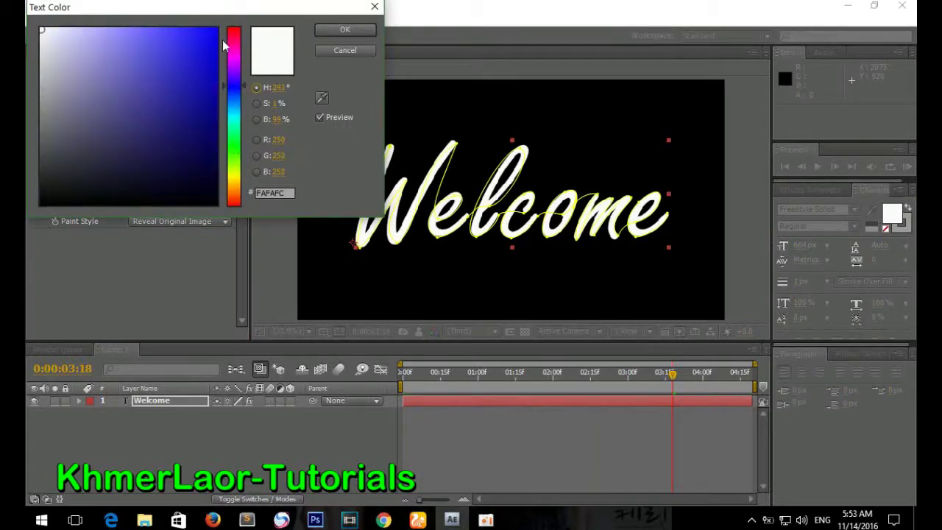
{"action": "left_click", "coordinate": [214, 59]}
{"action": "left_click", "coordinate": [345, 28]}
{"action": "left_click", "coordinate": [900, 222]}
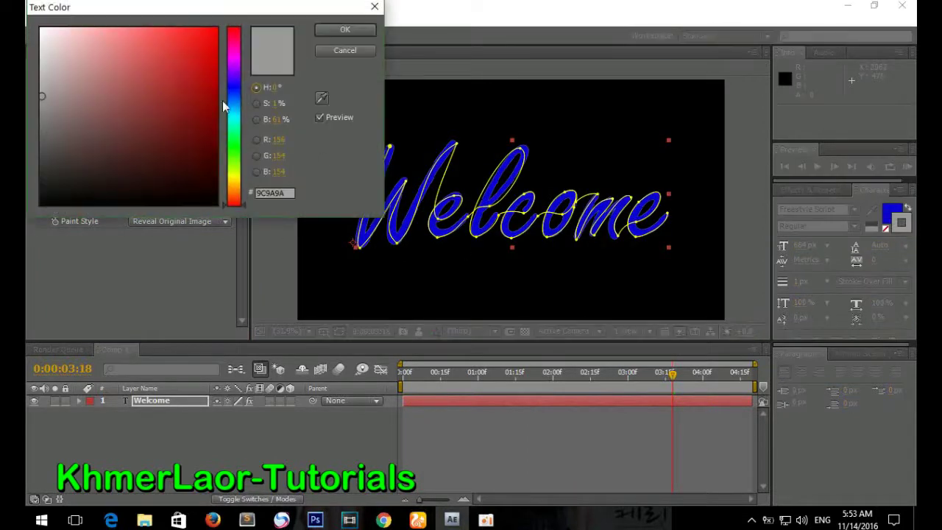
{"action": "left_click", "coordinate": [216, 31]}
{"action": "left_click", "coordinate": [346, 30]}
{"action": "key", "text": "KP_0"}
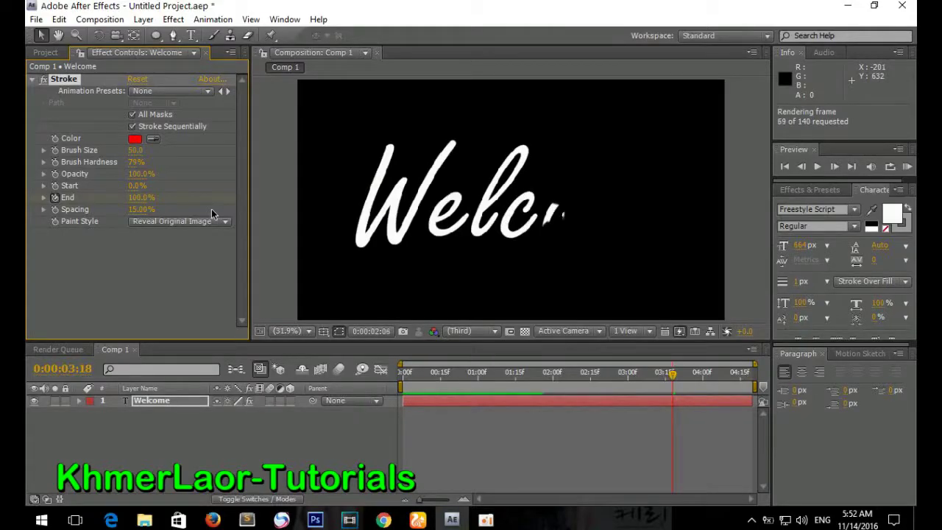
{"action": "key", "text": "space"}
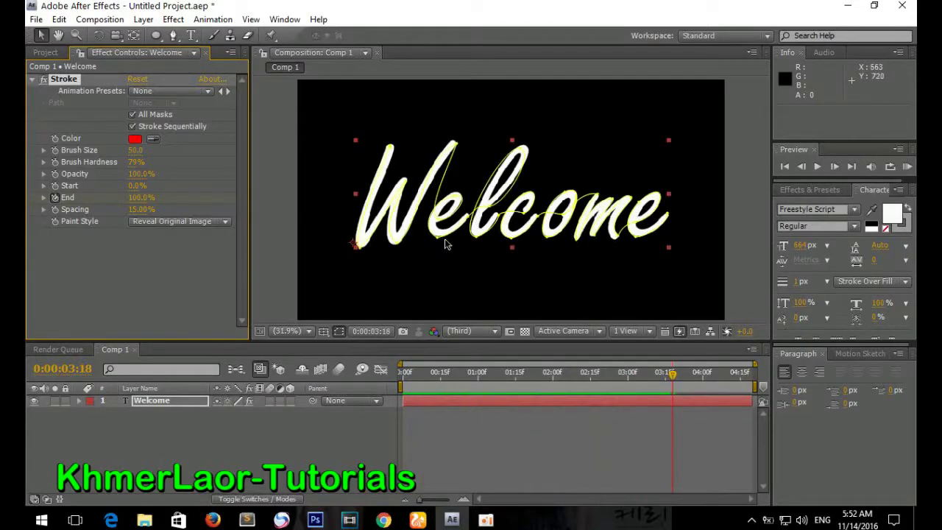
Step: Re-pick a saturated blue fill and red text stroke, then play the finished write-on
{"action": "left_click", "coordinate": [898, 215]}
{"action": "left_click", "coordinate": [234, 151]}
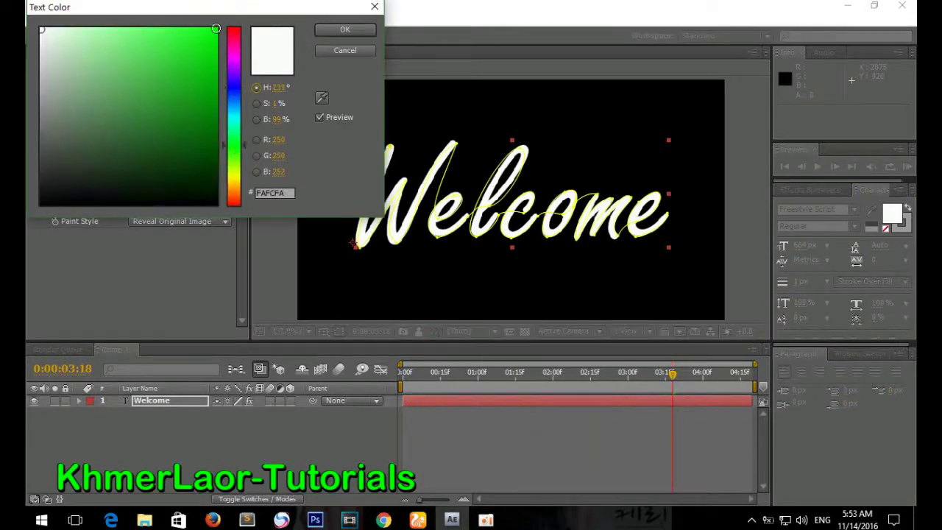
{"action": "left_click", "coordinate": [215, 54]}
{"action": "left_click", "coordinate": [345, 30]}
{"action": "left_click", "coordinate": [901, 223]}
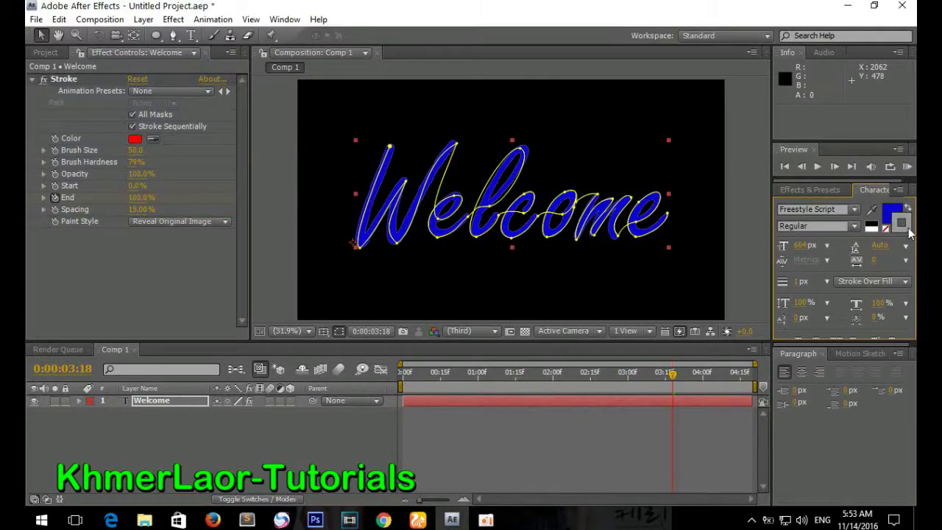
{"action": "left_click", "coordinate": [215, 28]}
{"action": "left_click", "coordinate": [344, 29]}
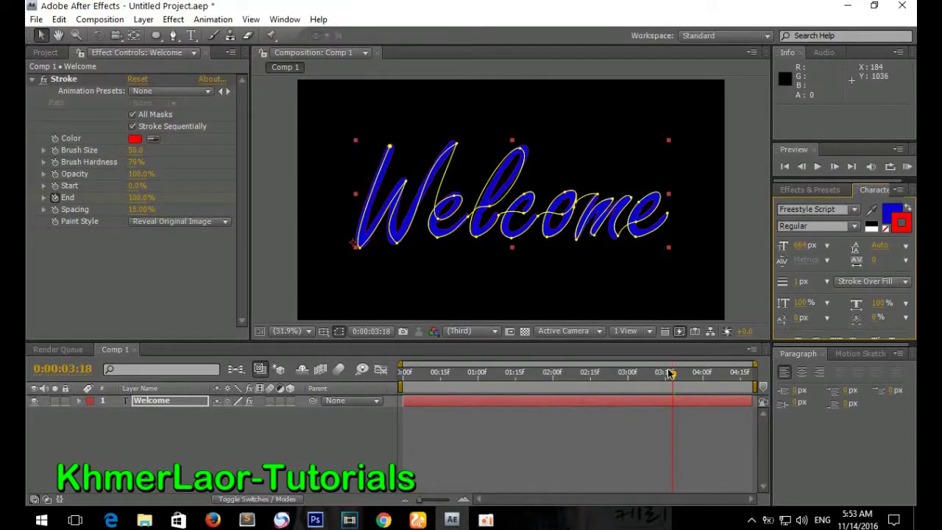
{"action": "key", "text": "KP_0"}
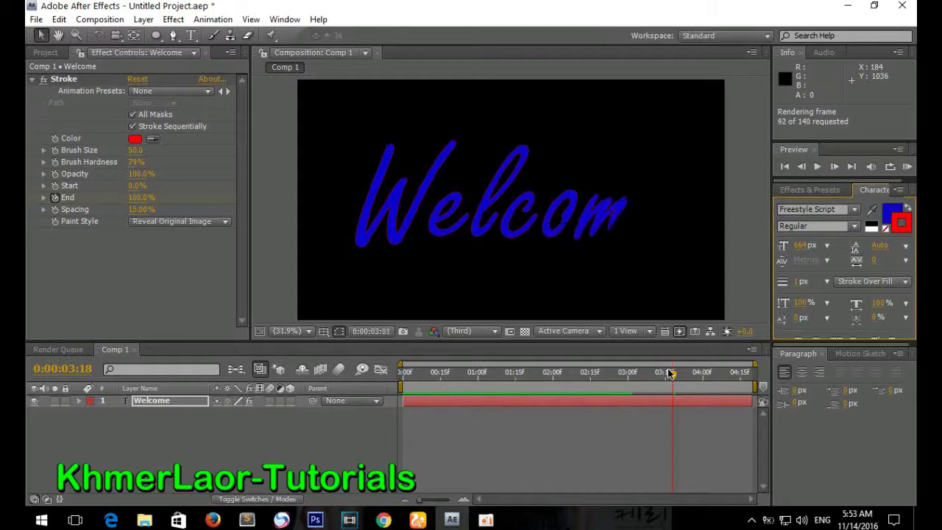